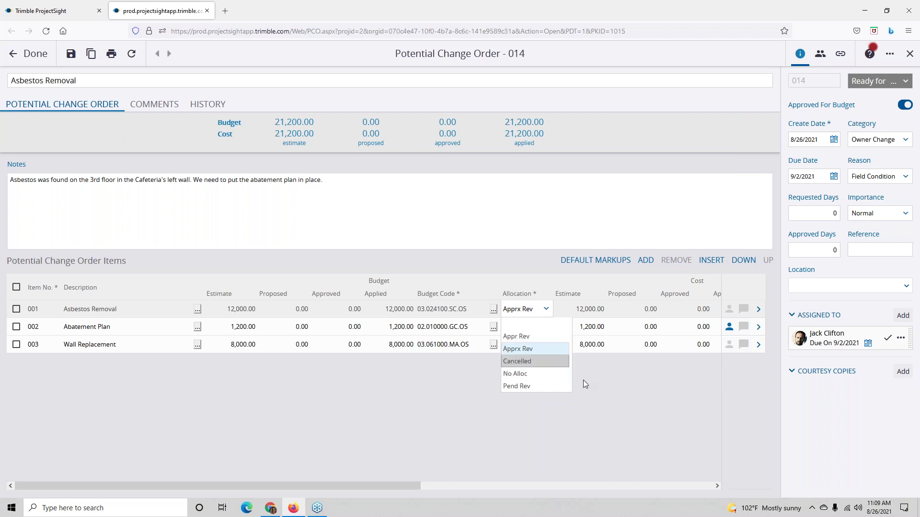
# Step: Open the details of the Asbestos Removal item and assign it to the contact from Biggeraco Construction Ltd. using Contact Search
pyautogui.click(658, 418)
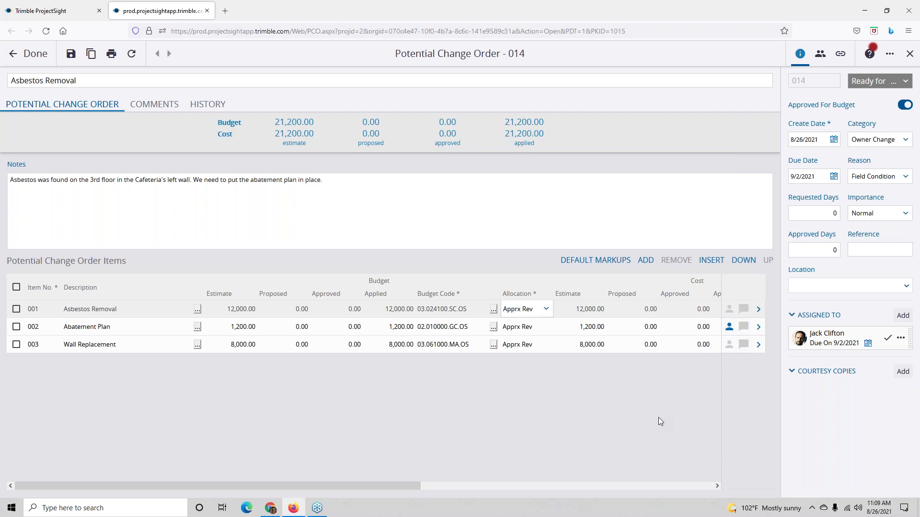
pyautogui.click(758, 313)
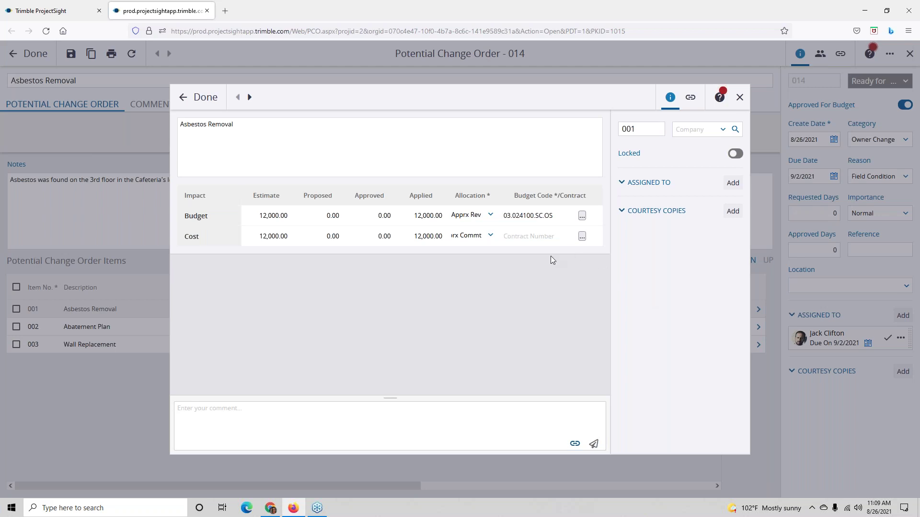
pyautogui.click(732, 186)
pyautogui.scroll(-4, 650, 206)
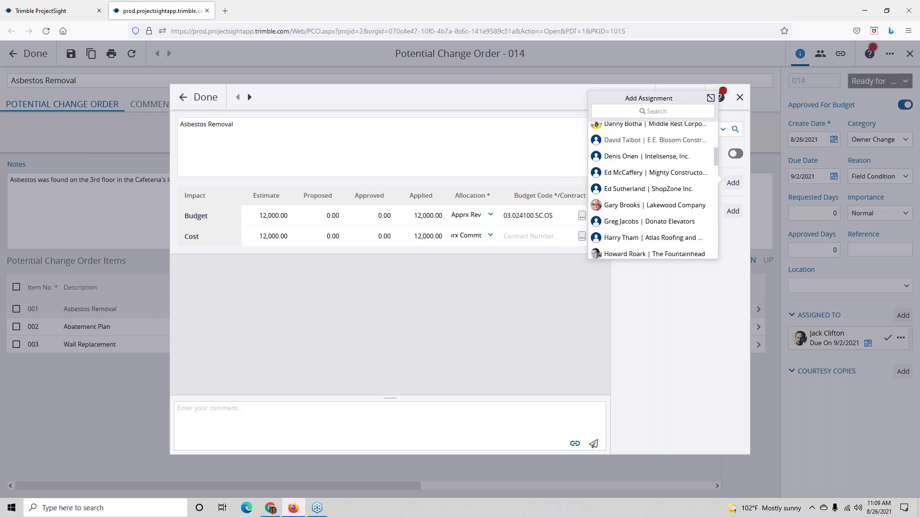
pyautogui.click(711, 101)
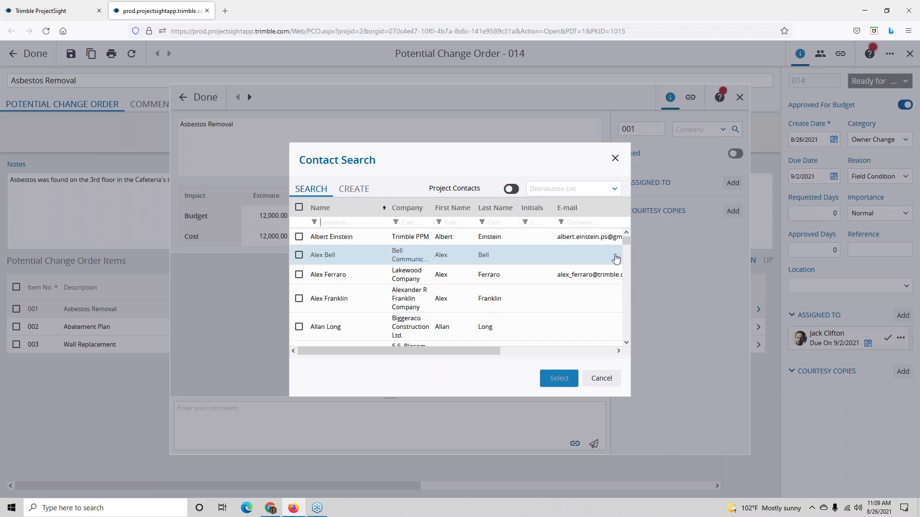
pyautogui.click(350, 223)
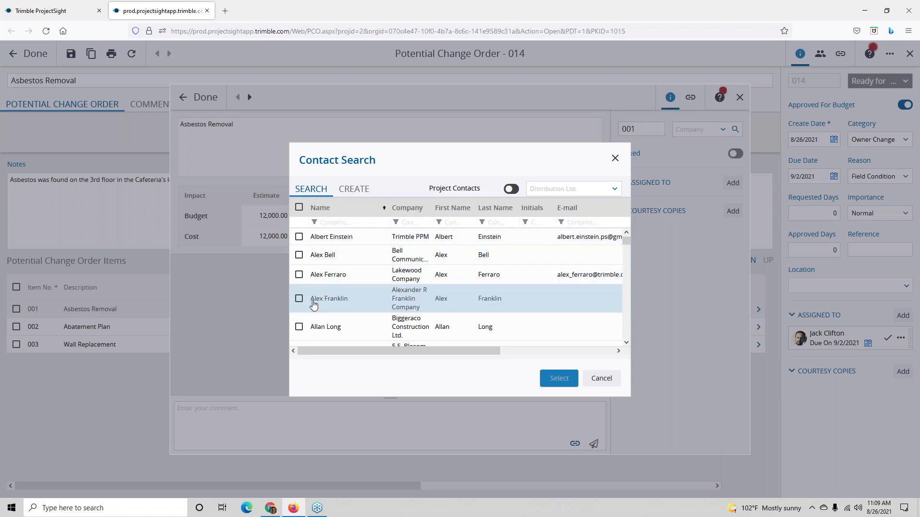
pyautogui.scroll(-1, 350, 303)
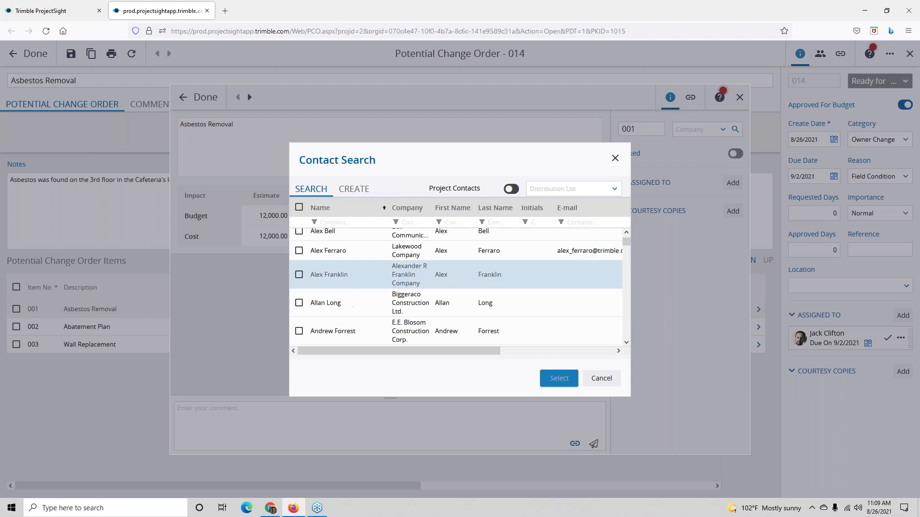
pyautogui.click(299, 303)
pyautogui.click(563, 381)
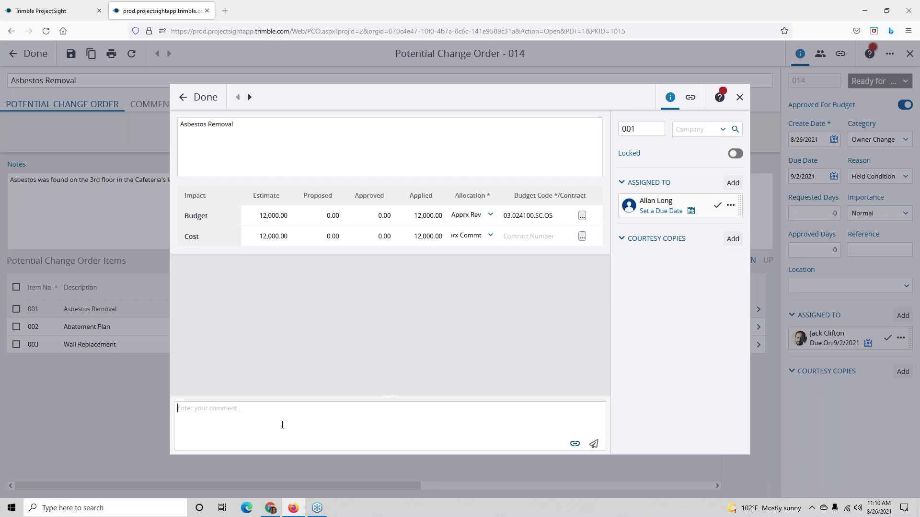
# Step: Write the comment "Please review they attached item and provide pricing." on the Asbestos Removal item
pyautogui.write('Please review thye')
pyautogui.press('BackSpace')
pyautogui.press('BackSpace')
pyautogui.write('ey attached item and provide proi')
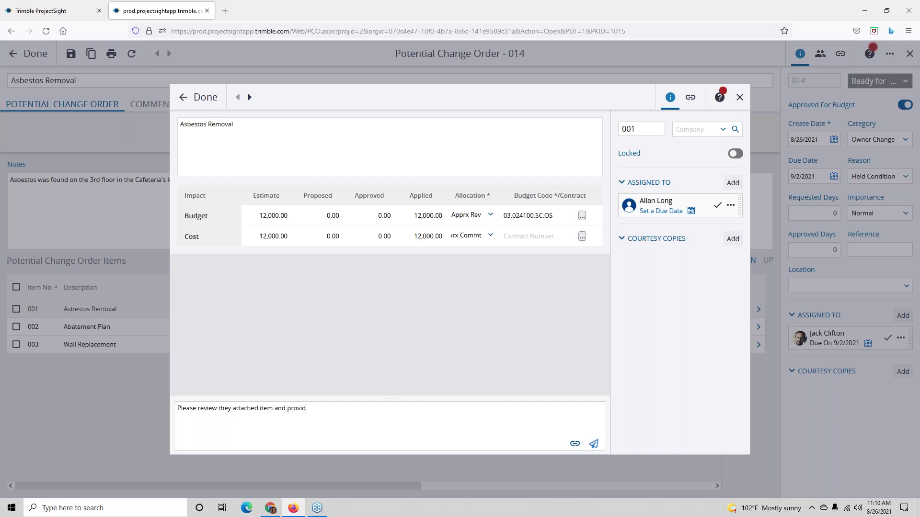
pyautogui.press('BackSpace')
pyautogui.write('icing.')
# Step: Upload the Owner Delay Letter PDF from Documents > 00 Demo Data > 05 Miscellaneous to the comment, post it and close the item
pyautogui.click(575, 445)
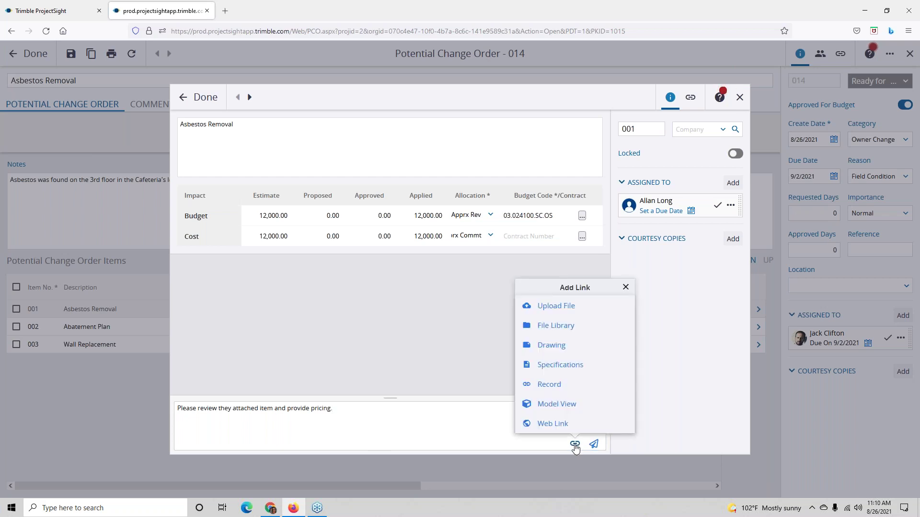
pyautogui.click(560, 312)
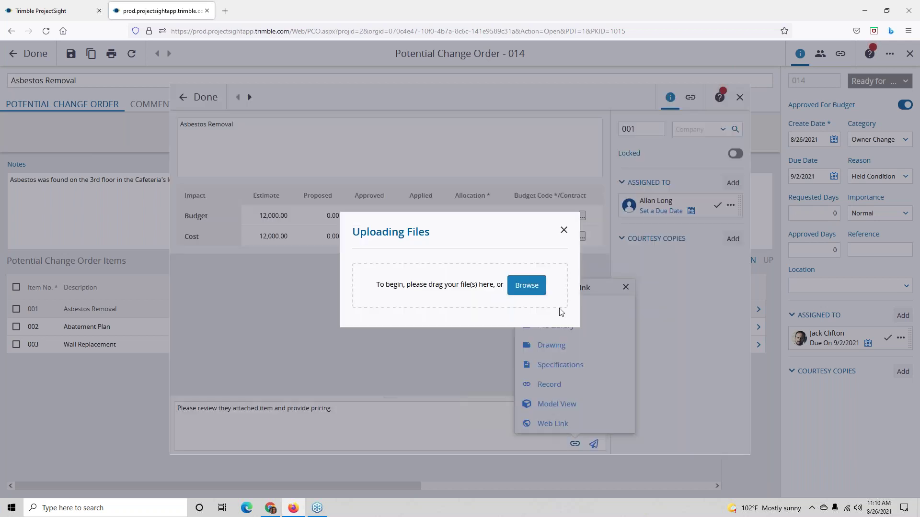
pyautogui.click(526, 285)
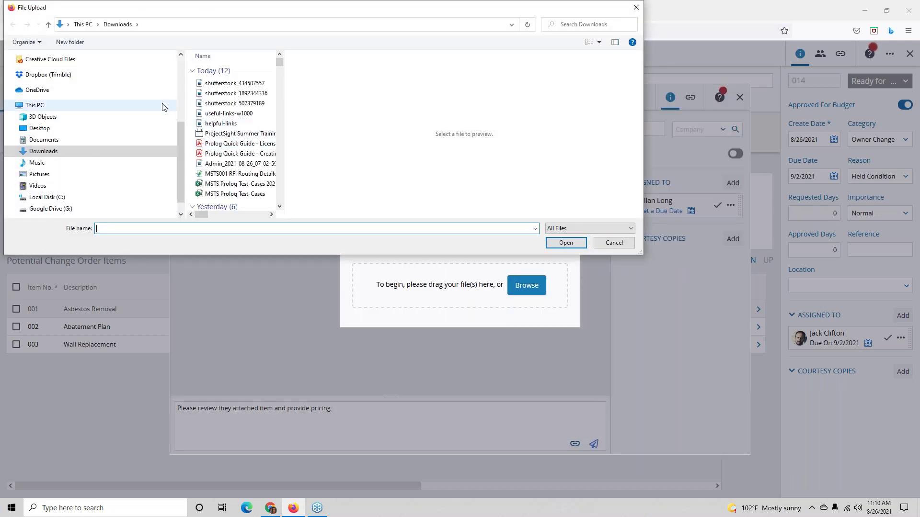
pyautogui.click(43, 141)
pyautogui.doubleClick(223, 70)
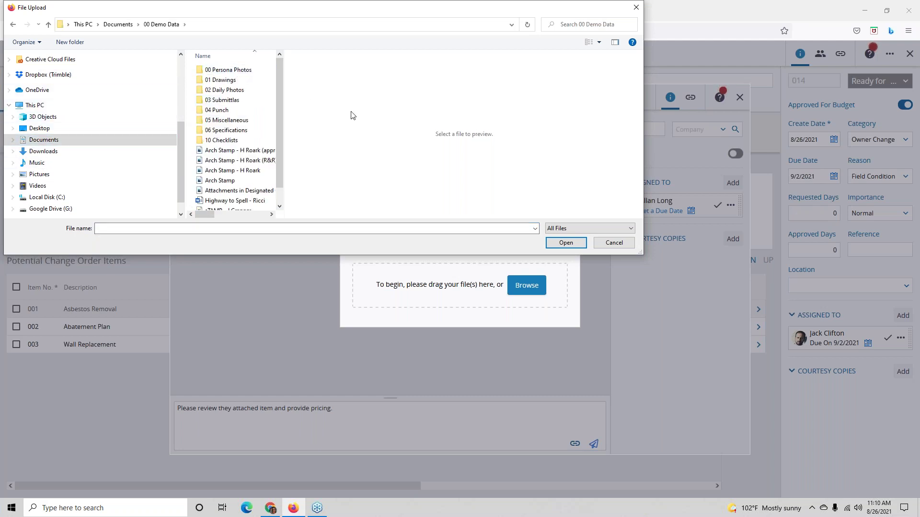
pyautogui.scroll(-1, 242, 178)
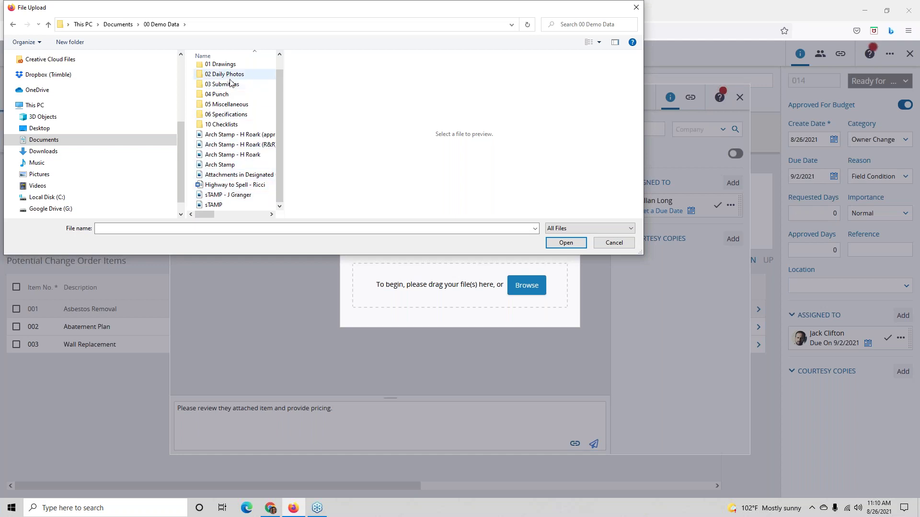
pyautogui.click(231, 106)
pyautogui.doubleClick(232, 107)
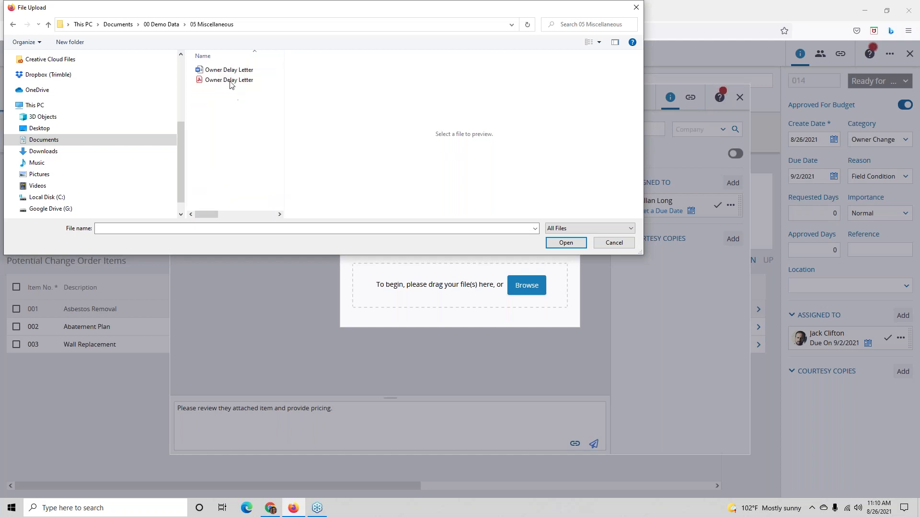
pyautogui.click(229, 80)
pyautogui.click(566, 243)
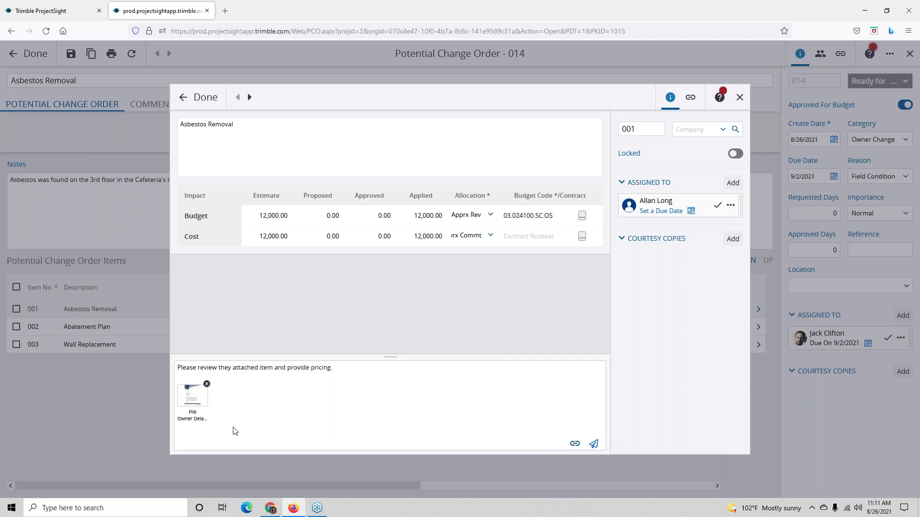
pyautogui.click(594, 445)
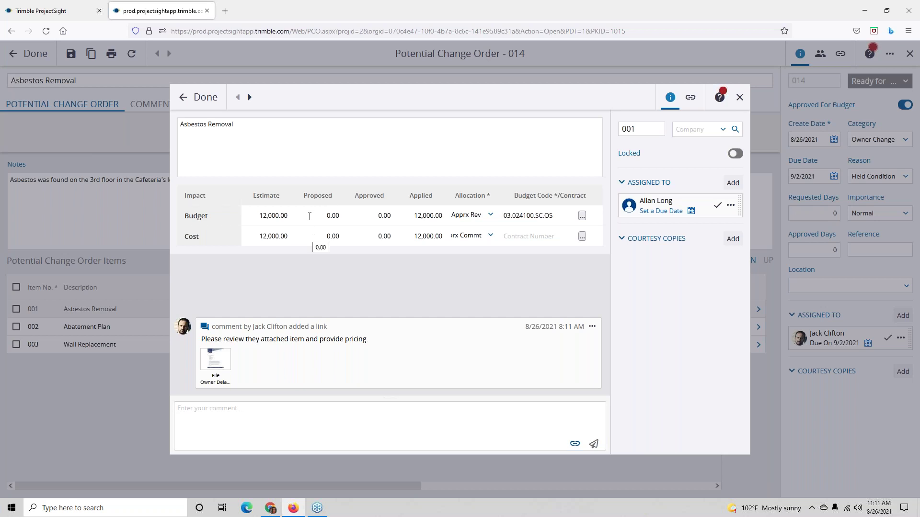
pyautogui.click(201, 100)
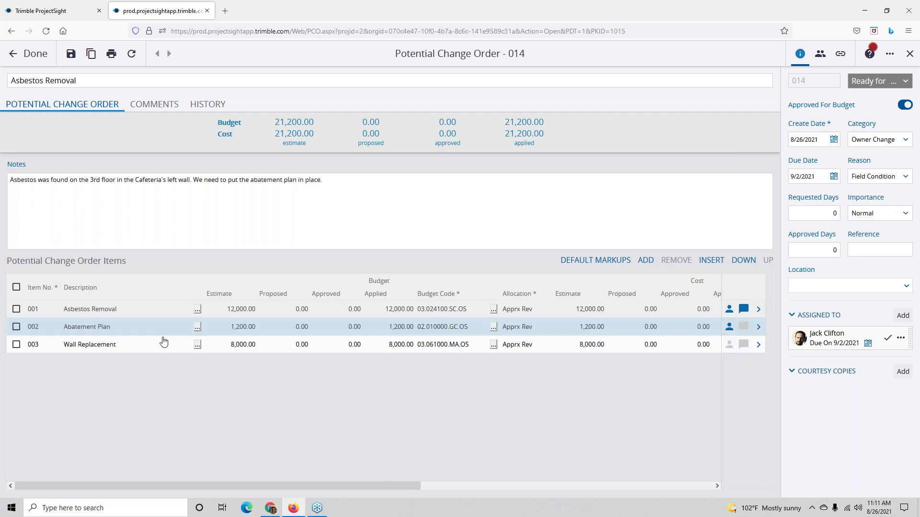
# Step: Set the proposed budget amount of the Abatement Plan item to 1200
pyautogui.click(286, 326)
pyautogui.write('1200')
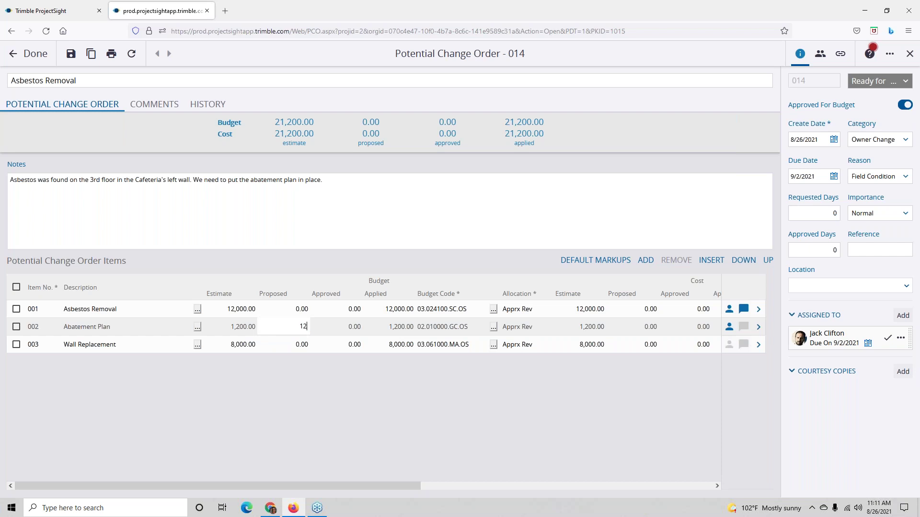
pyautogui.click(300, 378)
# Step: Assign the Wall Replacement item to a contact from E.E. Blosom Construction Corp. and set that firm as the item's company
pyautogui.click(759, 345)
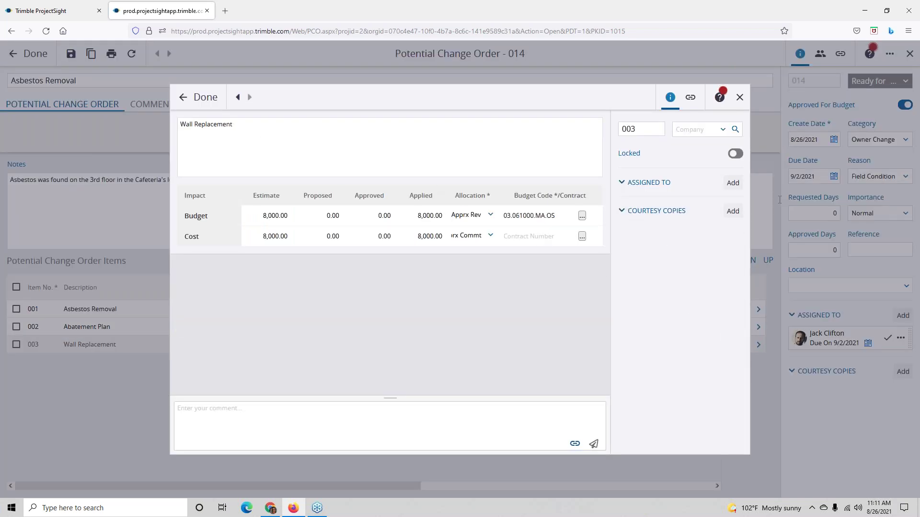
pyautogui.click(733, 184)
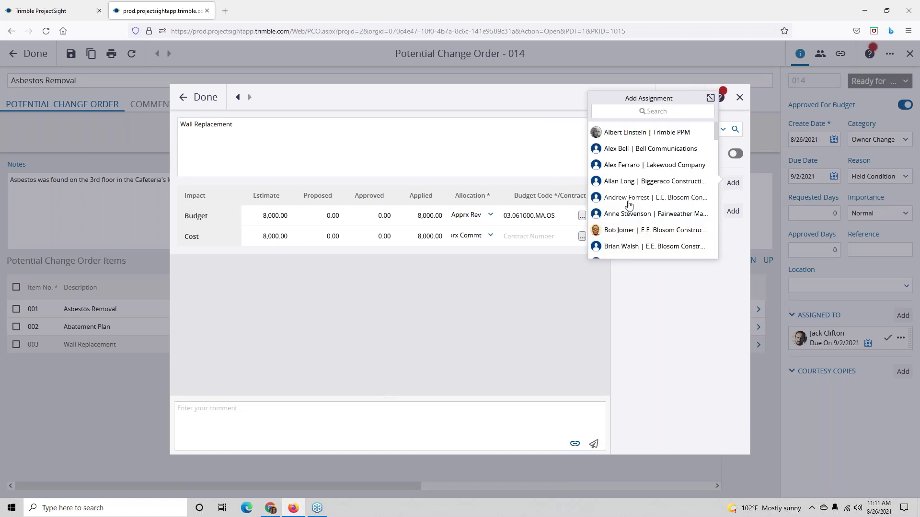
pyautogui.scroll(-1, 628, 184)
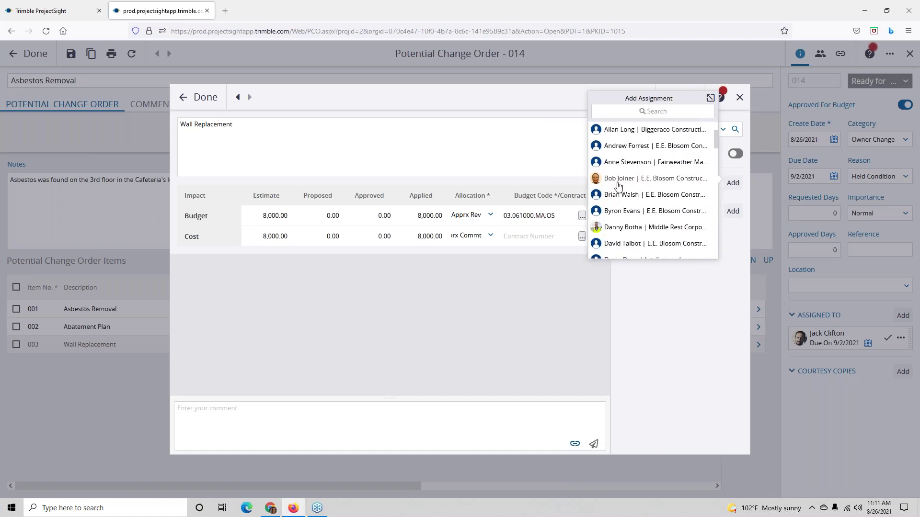
pyautogui.click(617, 179)
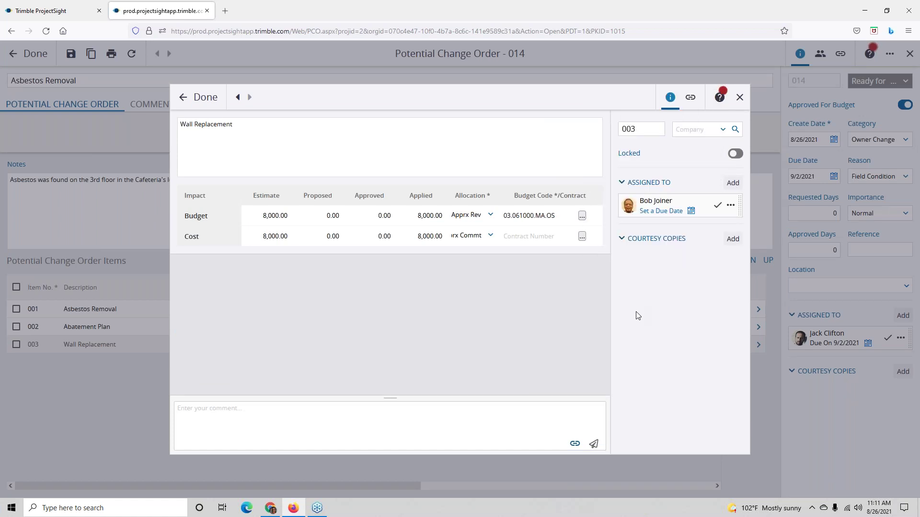
pyautogui.click(722, 129)
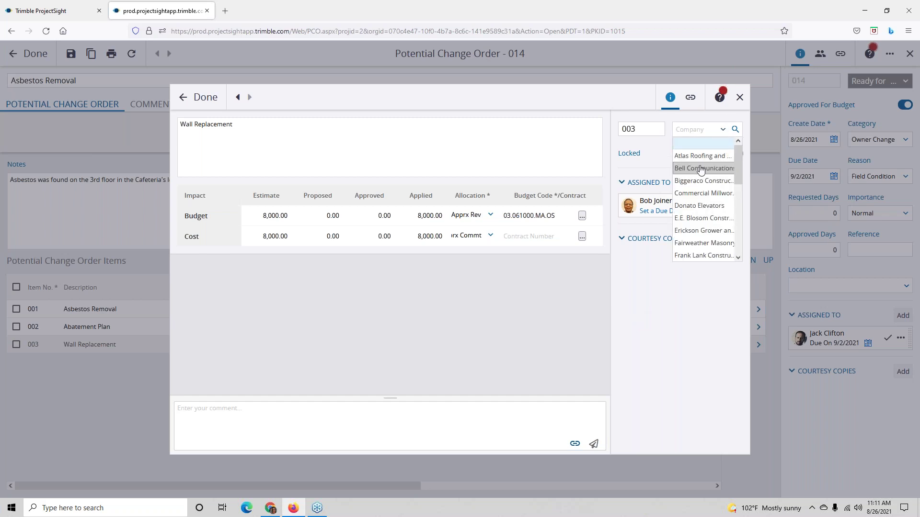
pyautogui.click(703, 218)
# Step: Check the available contracts for the Wall Replacement cost line without selecting one, and return to the change order
pyautogui.click(582, 237)
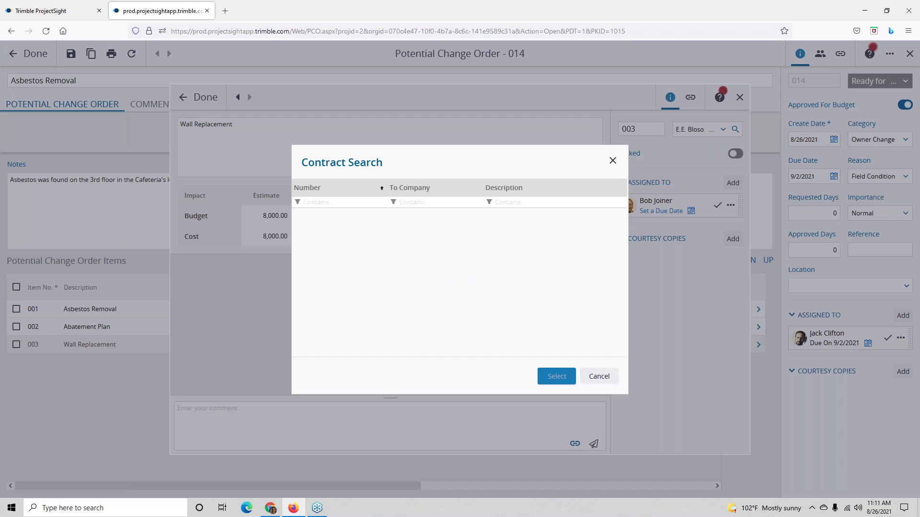
pyautogui.click(601, 377)
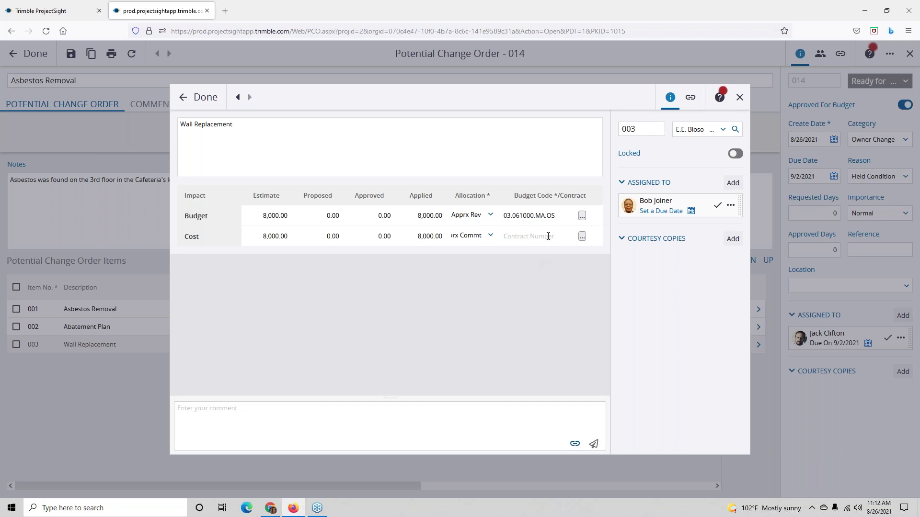
pyautogui.click(290, 416)
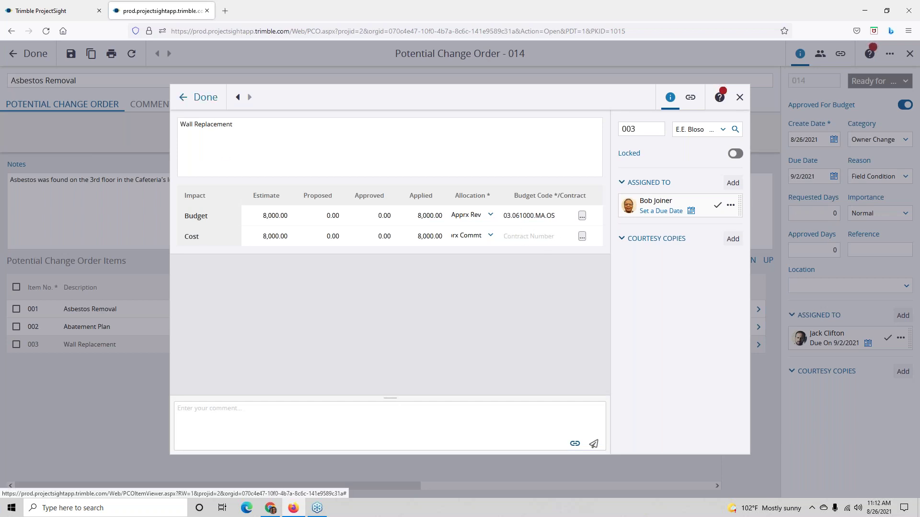
pyautogui.click(195, 101)
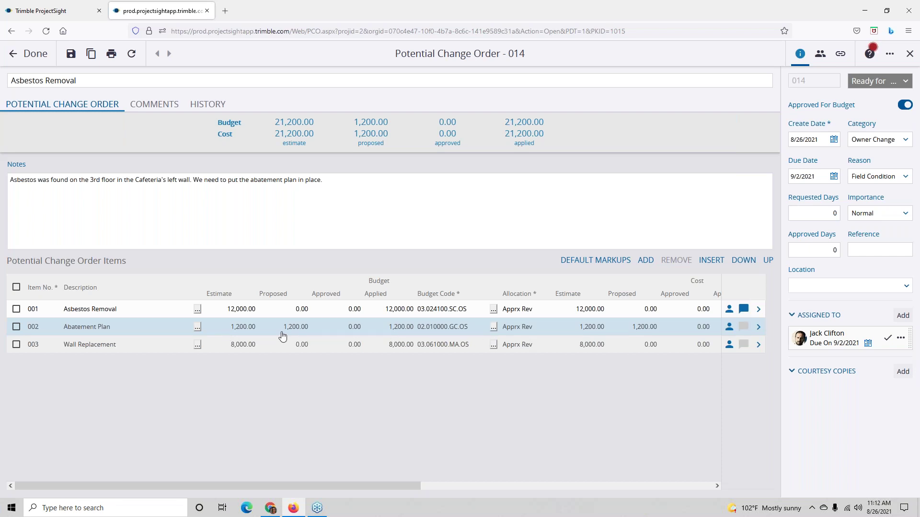
# Step: Set the Abatement Plan item's budget allocation to Pend Rev and its cost allocation to Pend Commt
pyautogui.click(527, 331)
pyautogui.click(547, 327)
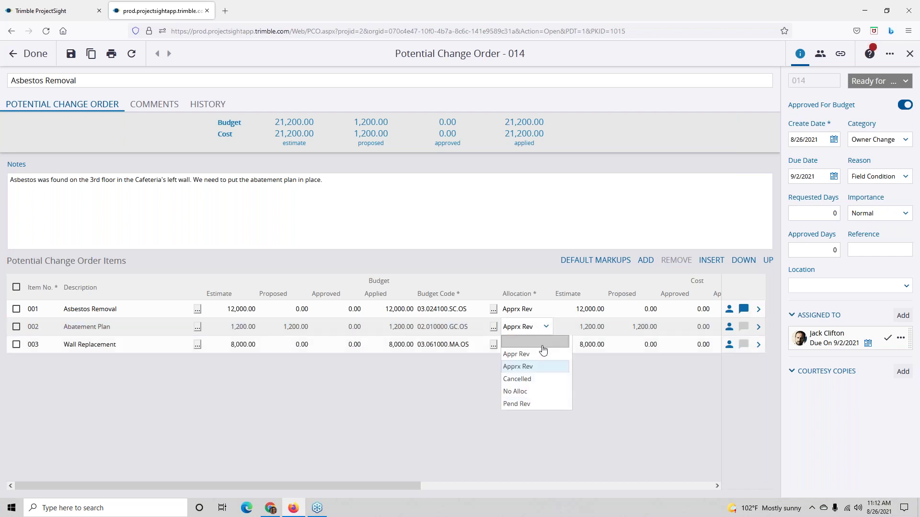
pyautogui.click(529, 405)
pyautogui.moveTo(403, 487); pyautogui.dragTo(660, 485)
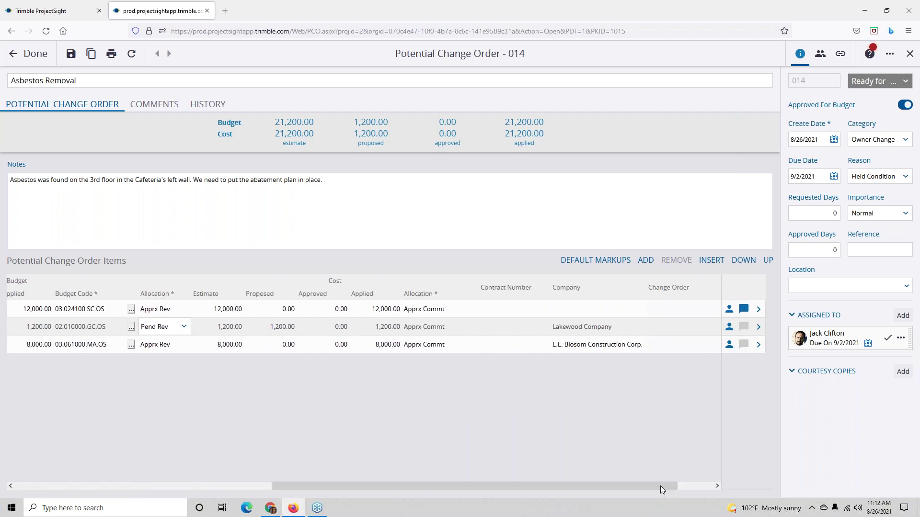
pyautogui.click(458, 331)
pyautogui.click(470, 328)
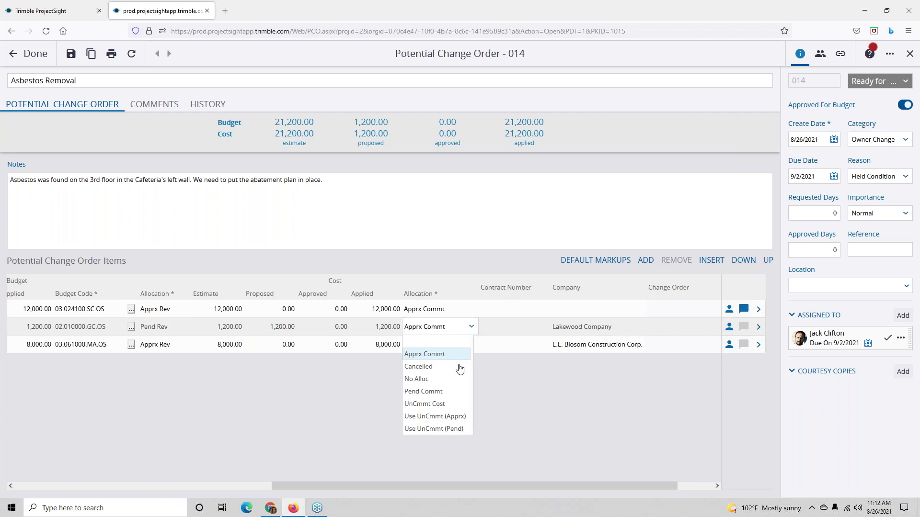
pyautogui.click(447, 392)
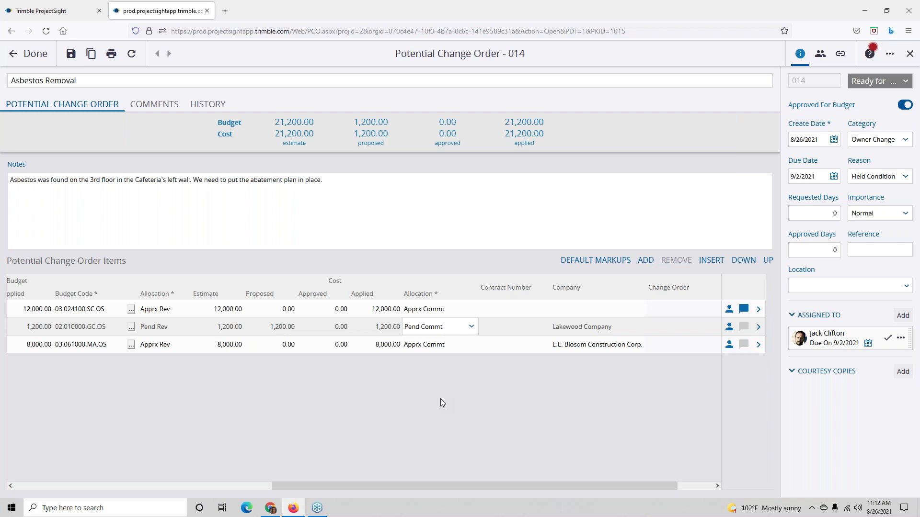
# Step: Set the proposed budget amounts to 10750 for Asbestos Removal and 9500 for Wall Replacement
pyautogui.moveTo(354, 487); pyautogui.dragTo(138, 490)
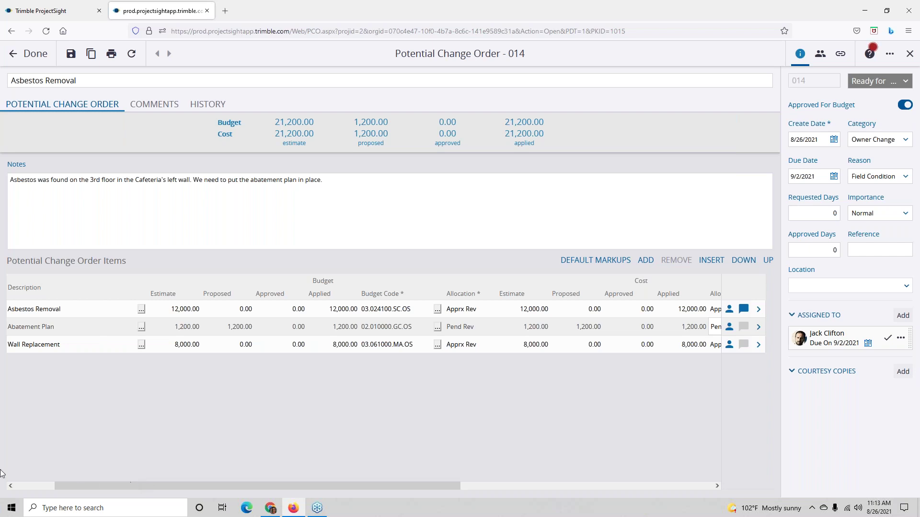
pyautogui.click(228, 313)
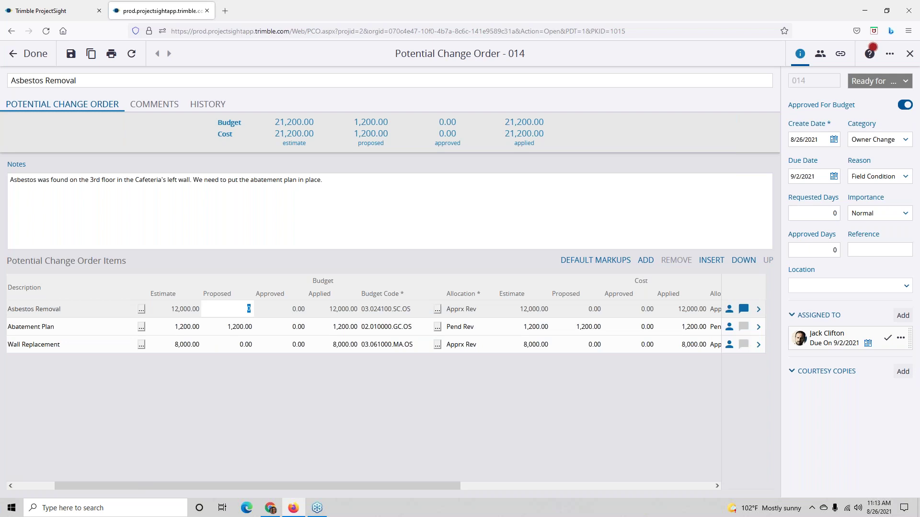
pyautogui.write('10750')
pyautogui.click(246, 351)
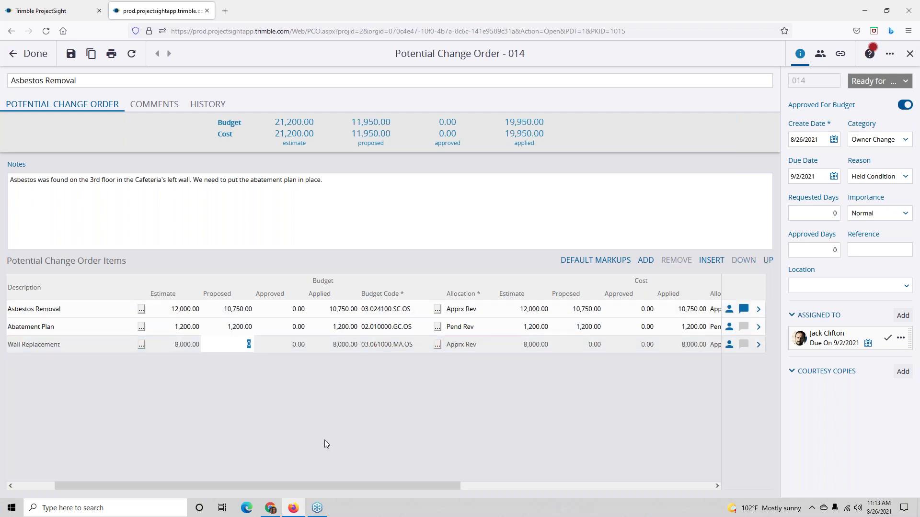
pyautogui.write('9500')
pyautogui.click(326, 440)
# Step: Apply the default markups to the potential change order items
pyautogui.click(595, 261)
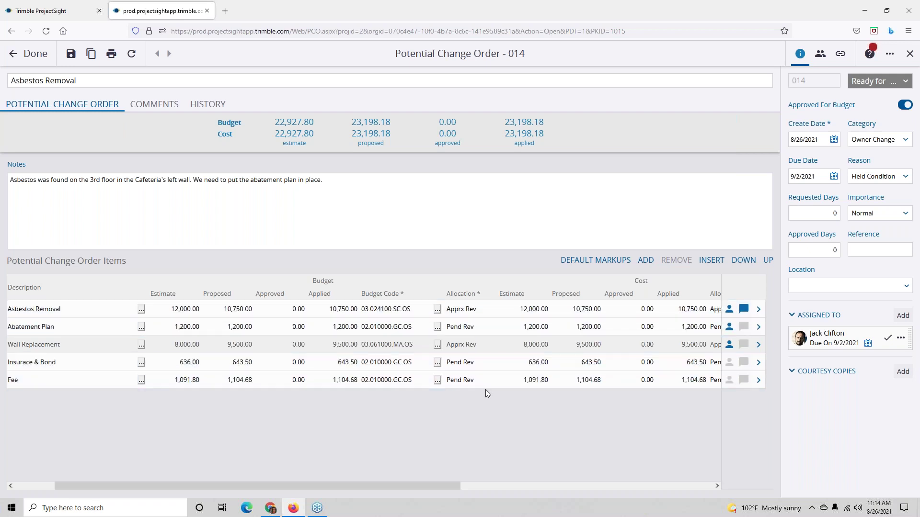
# Step: Set the budget allocation of the Asbestos Removal and Wall Replacement items to Pend Rev
pyautogui.click(488, 315)
pyautogui.click(490, 309)
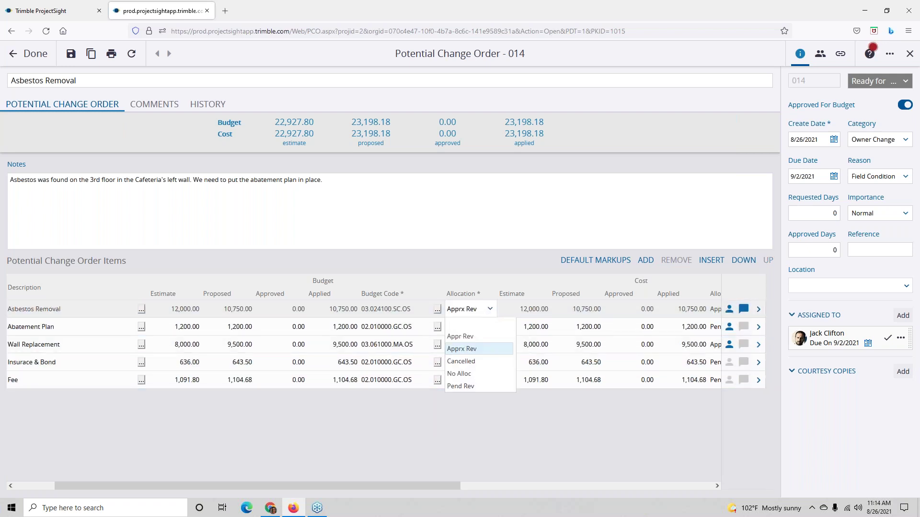
pyautogui.click(469, 386)
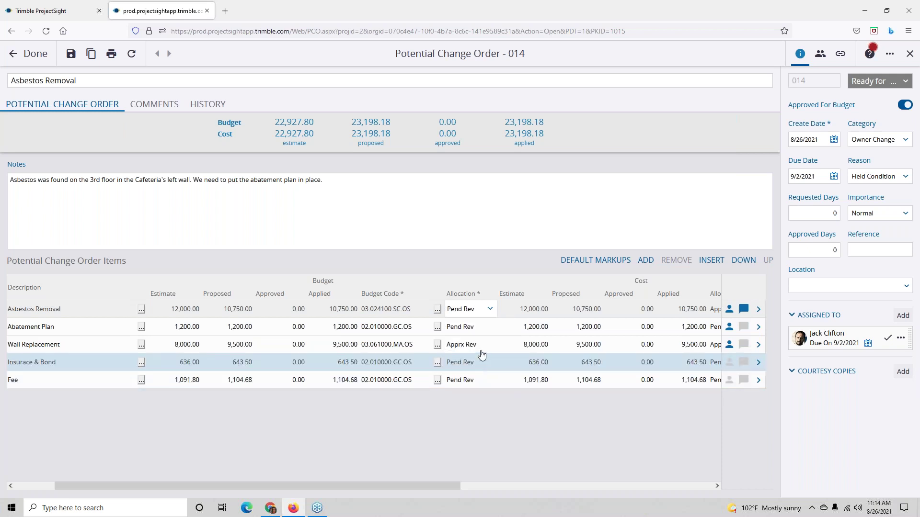
pyautogui.click(482, 350)
pyautogui.click(482, 351)
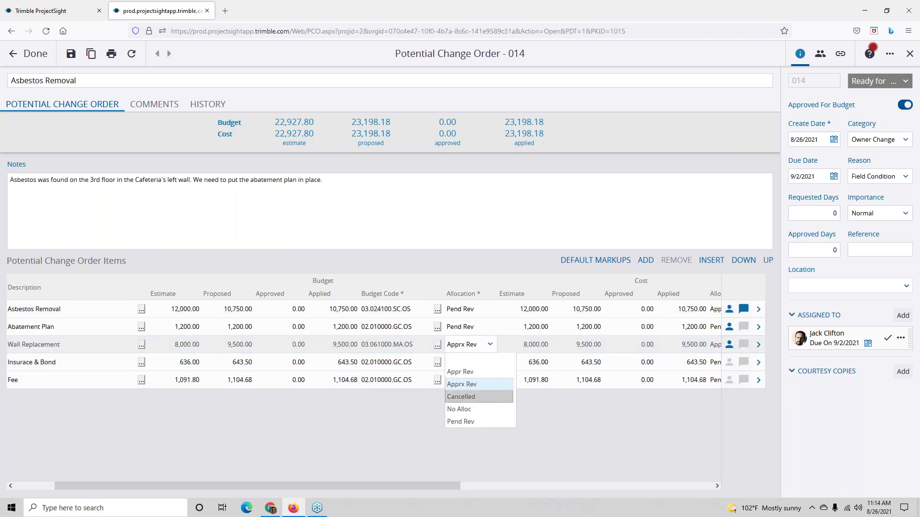
pyautogui.click(461, 422)
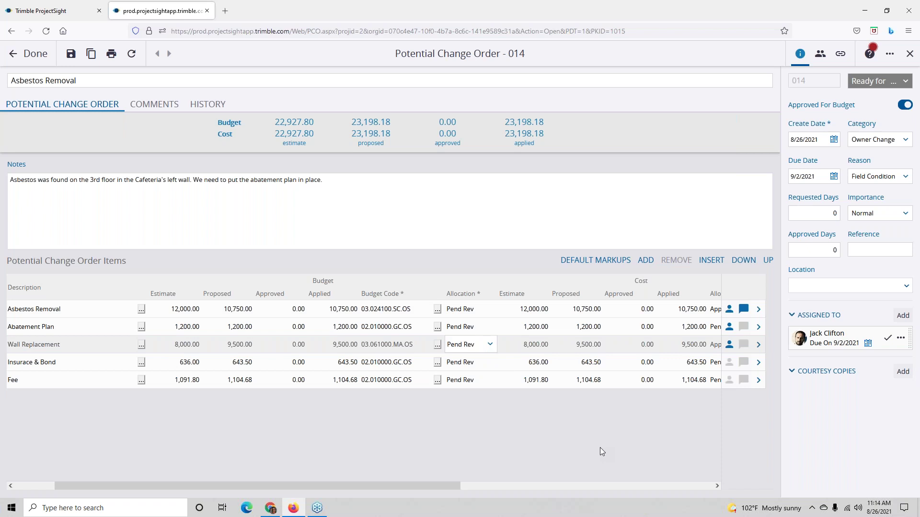
# Step: Set the cost allocation of the Asbestos Removal and Wall Replacement items to Pend Commt and save the potential change order
pyautogui.moveTo(456, 485); pyautogui.dragTo(622, 489)
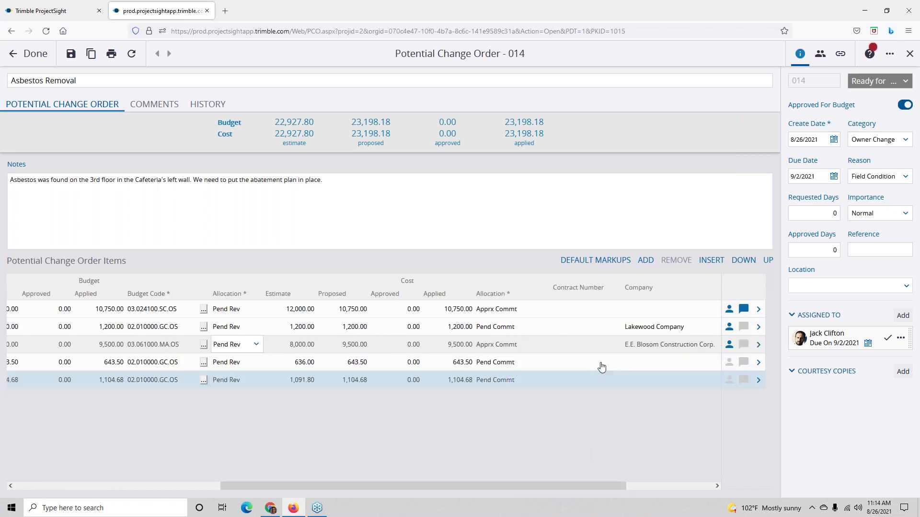
pyautogui.click(531, 310)
pyautogui.click(543, 310)
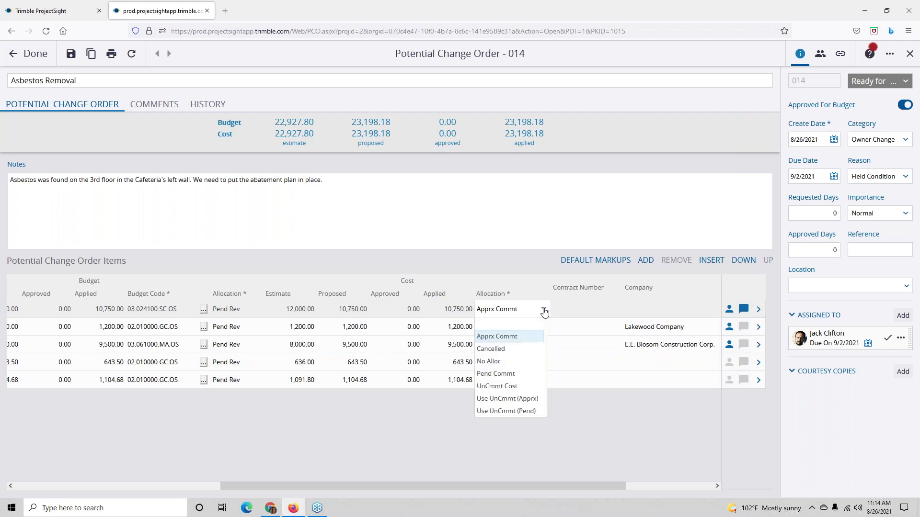
pyautogui.click(508, 374)
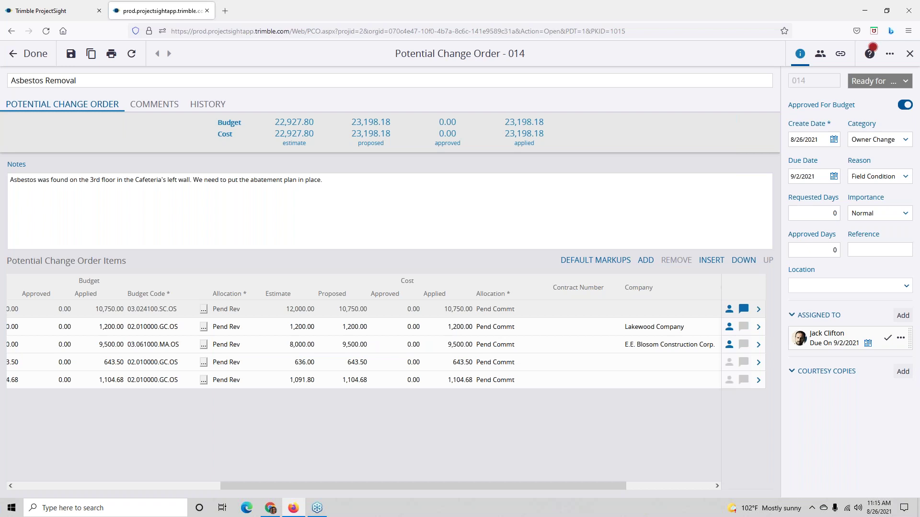
pyautogui.click(72, 56)
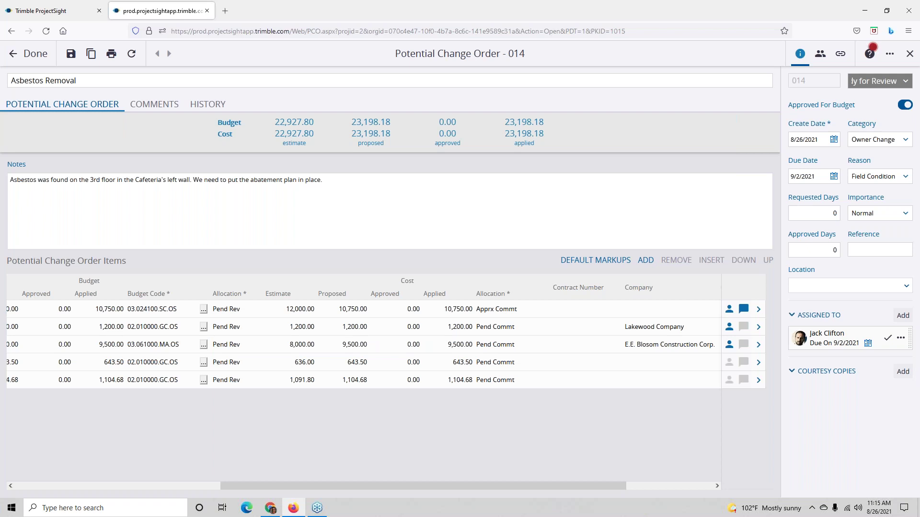
# Step: Mark the potential change order's assignment as done, and close the change order after checking the Asbestos Removal item's details
pyautogui.click(888, 339)
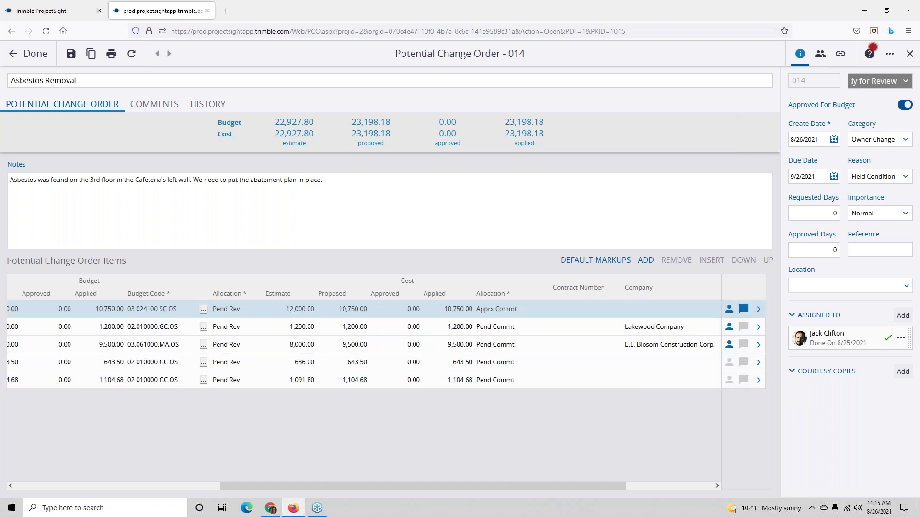
pyautogui.click(759, 311)
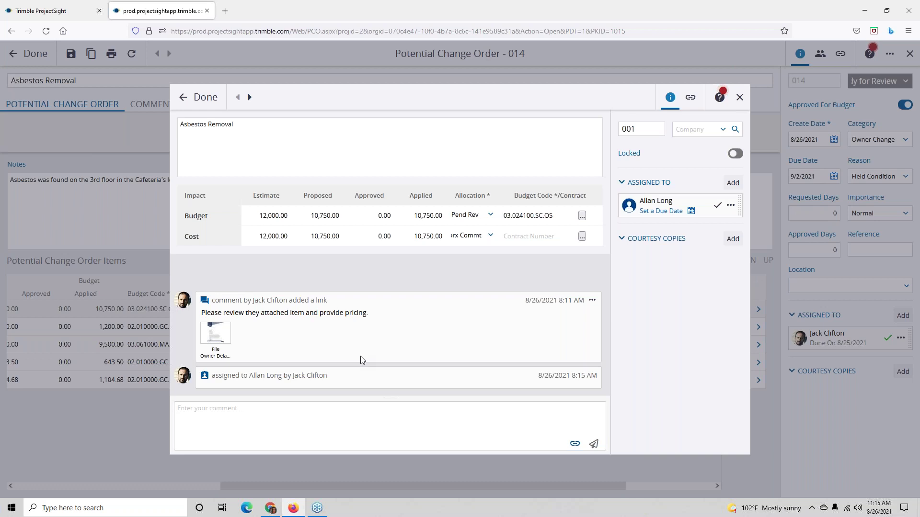
pyautogui.click(209, 100)
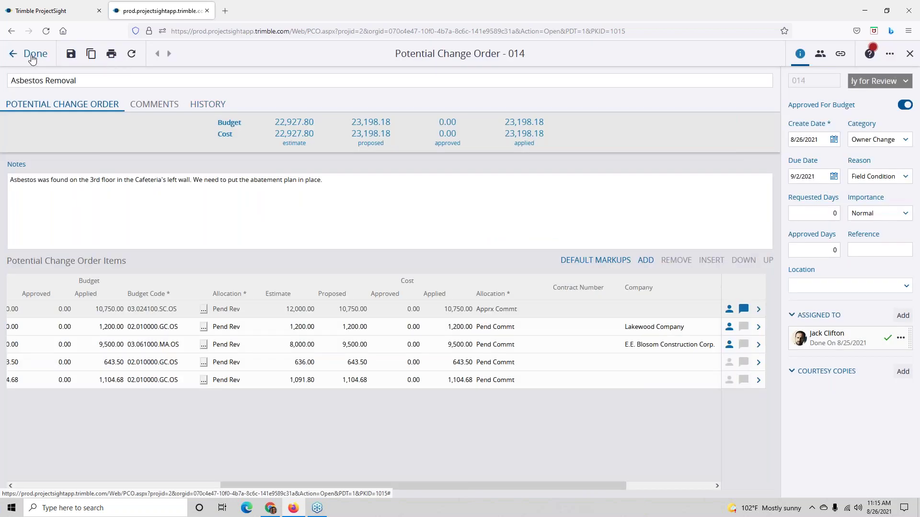
pyautogui.click(32, 56)
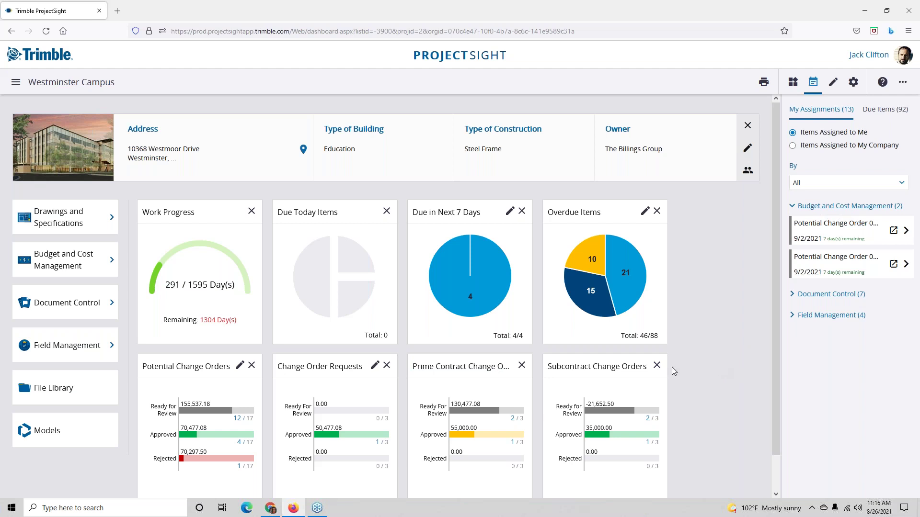
# Step: Create a new change order request under Budget and Cost Management with the description Asbestos
pyautogui.click(112, 301)
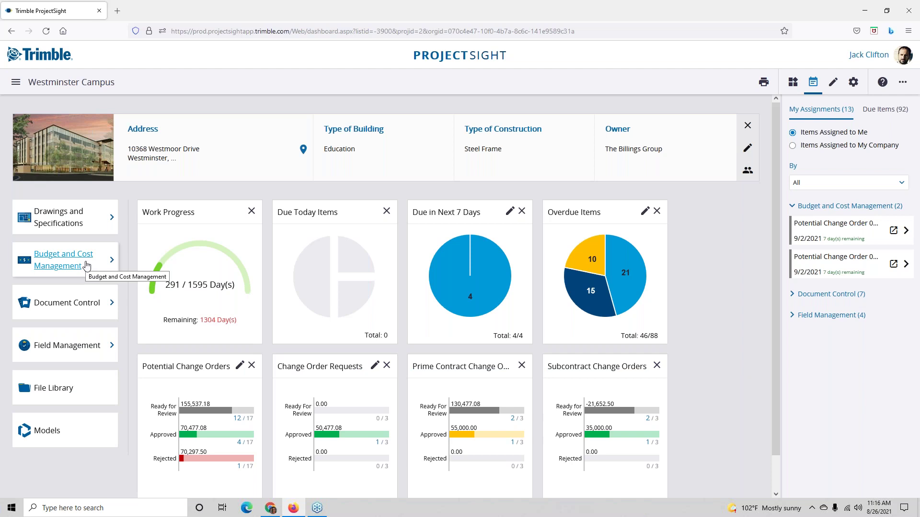
pyautogui.click(70, 262)
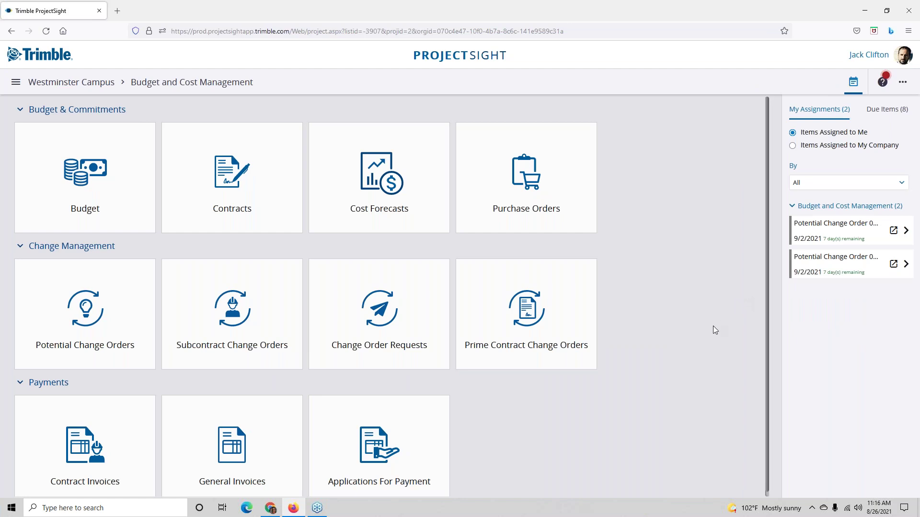
pyautogui.click(399, 321)
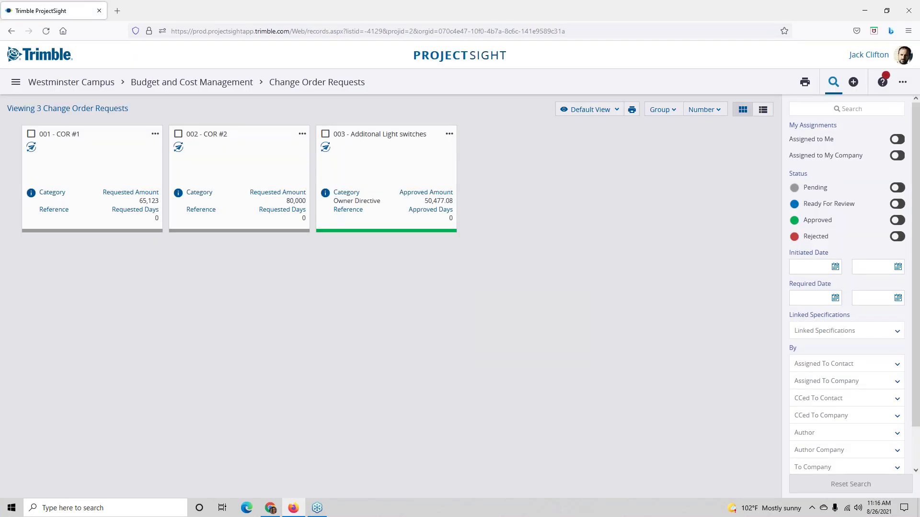
pyautogui.click(853, 82)
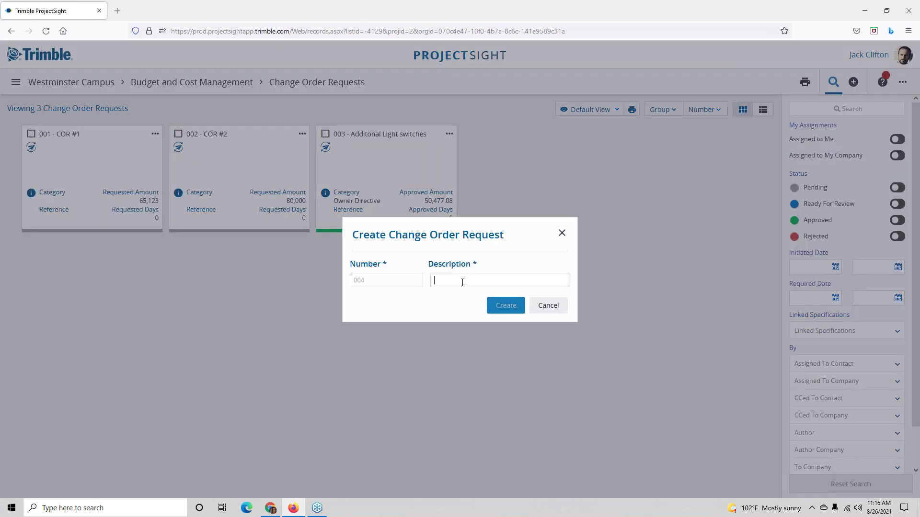
pyautogui.write('Asbestos')
pyautogui.click(501, 312)
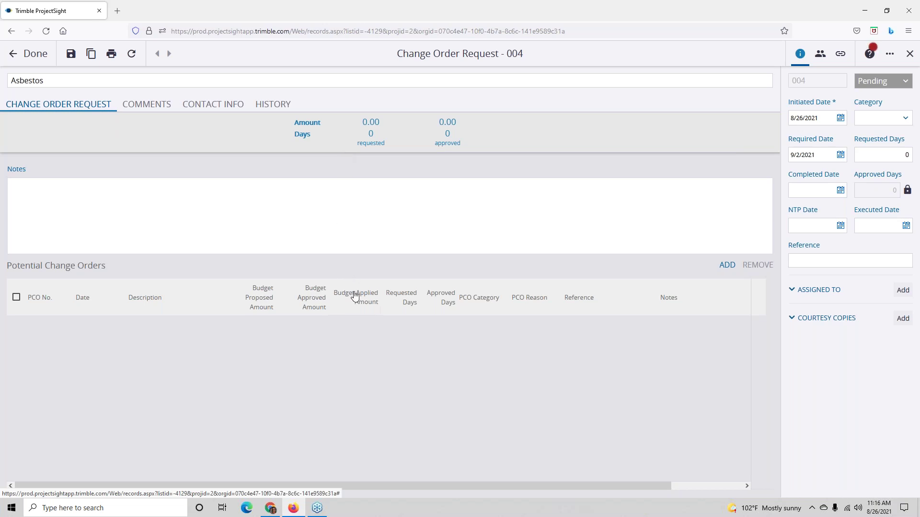
# Step: Add potential change order 014, Asbestos Removal, to the change order request
pyautogui.click(727, 265)
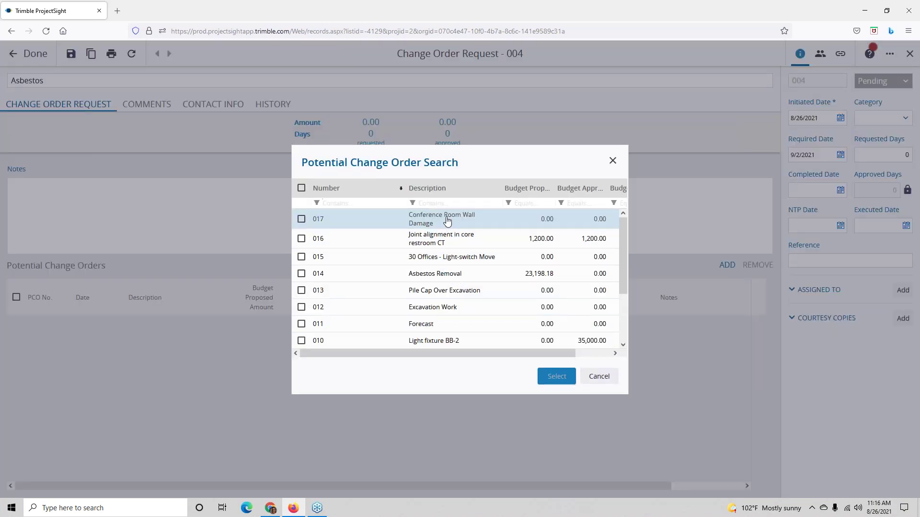
pyautogui.scroll(-3, 448, 226)
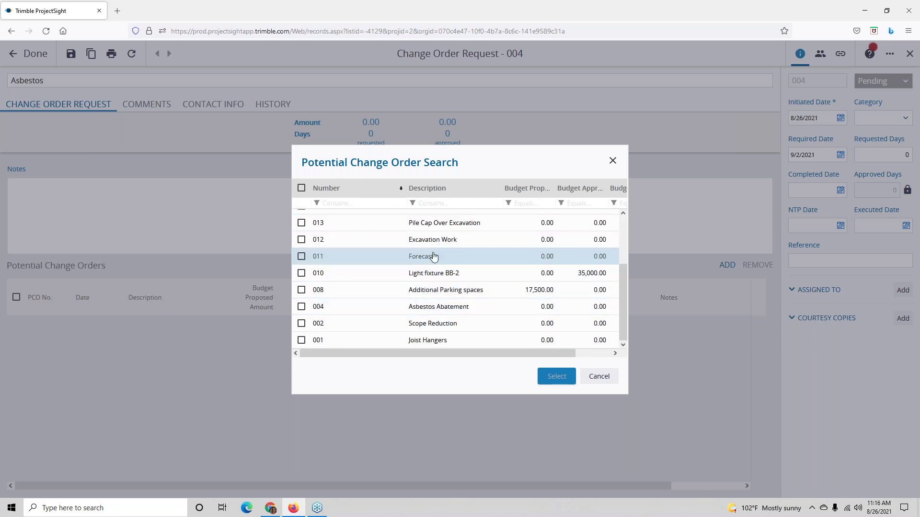
pyautogui.scroll(3, 434, 258)
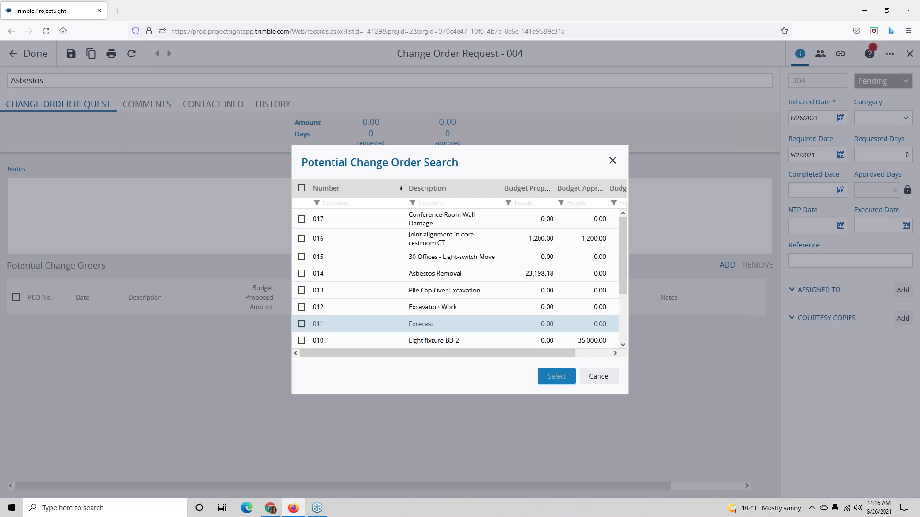
pyautogui.click(301, 274)
pyautogui.click(556, 376)
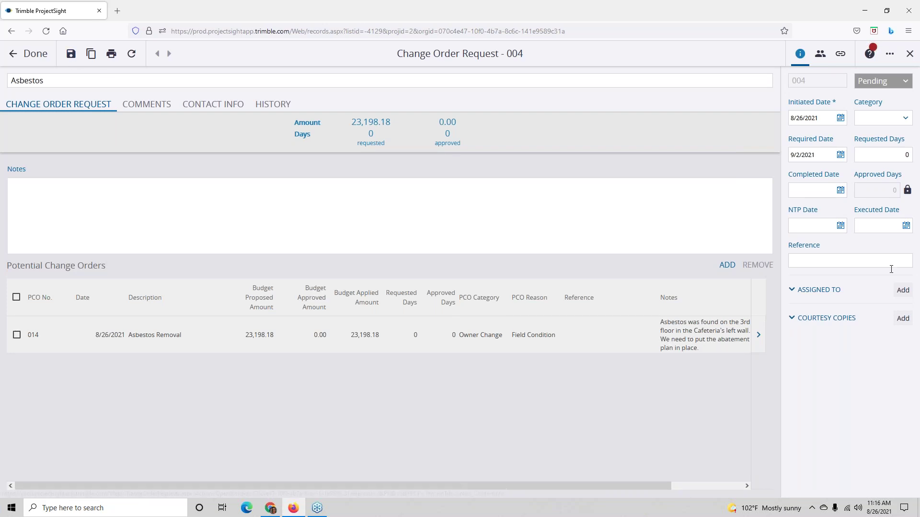
# Step: Filter contacts by company "the" and assign the request to The Billings Group's contact with a due date of 8/27/2021
pyautogui.click(901, 292)
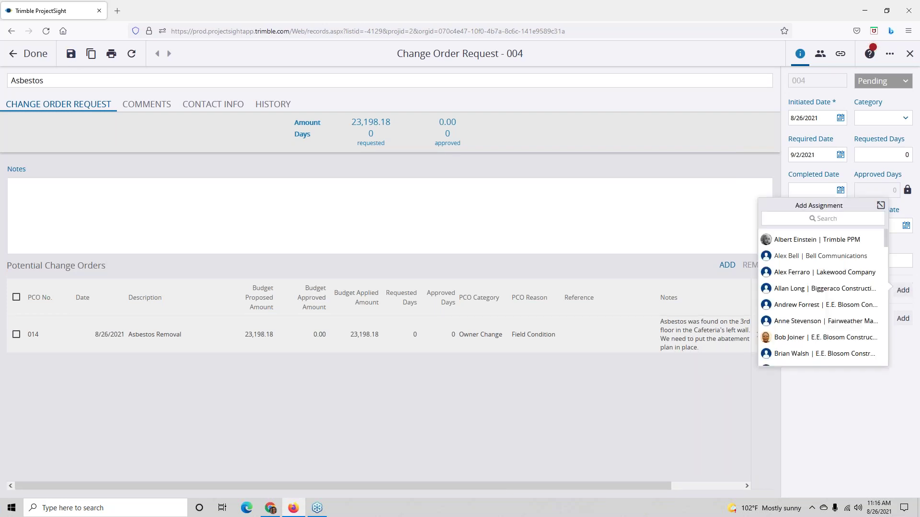
pyautogui.click(781, 218)
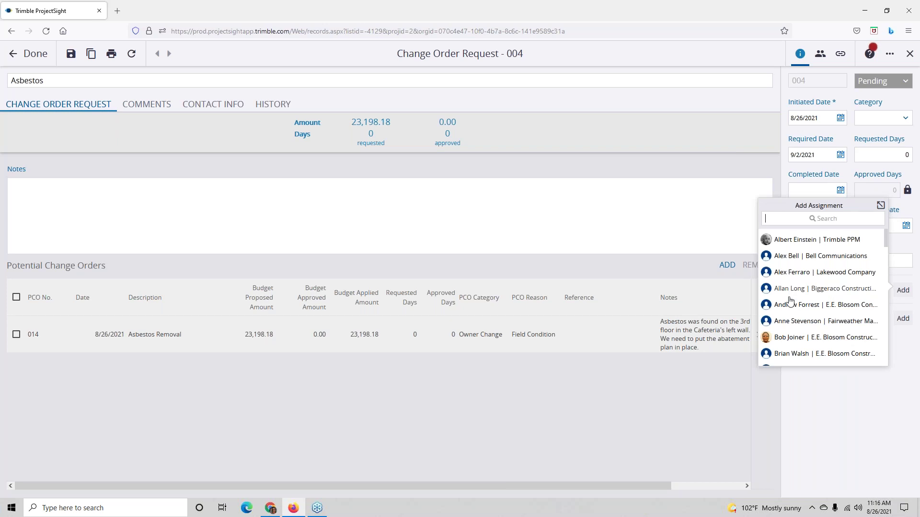
pyautogui.click(880, 206)
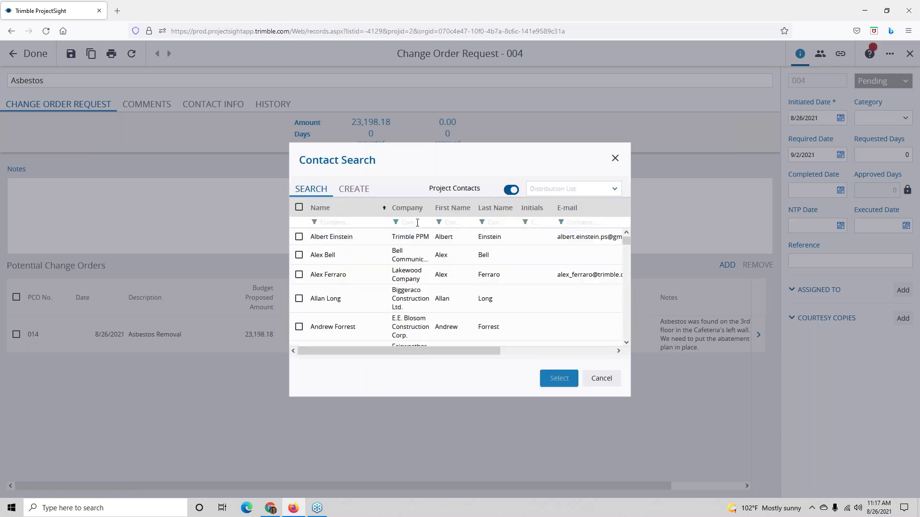
pyautogui.write('the')
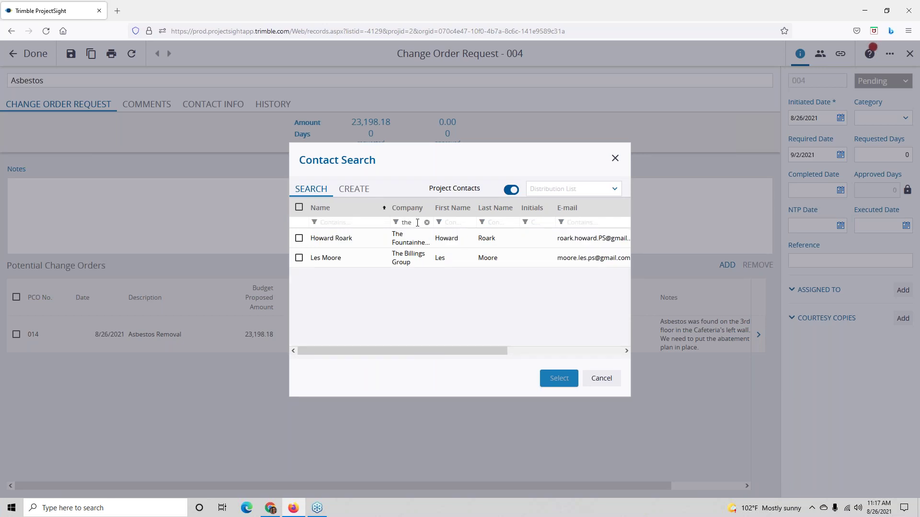
pyautogui.click(299, 258)
pyautogui.click(559, 378)
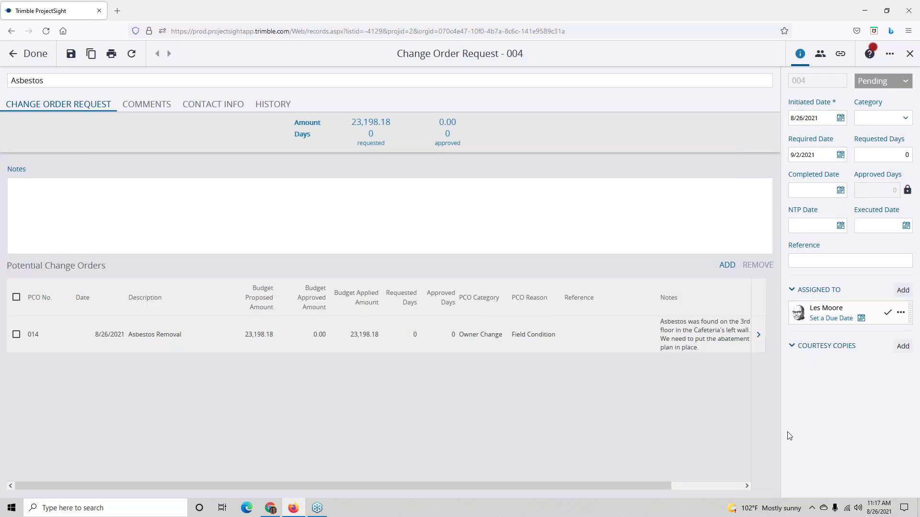
pyautogui.click(861, 318)
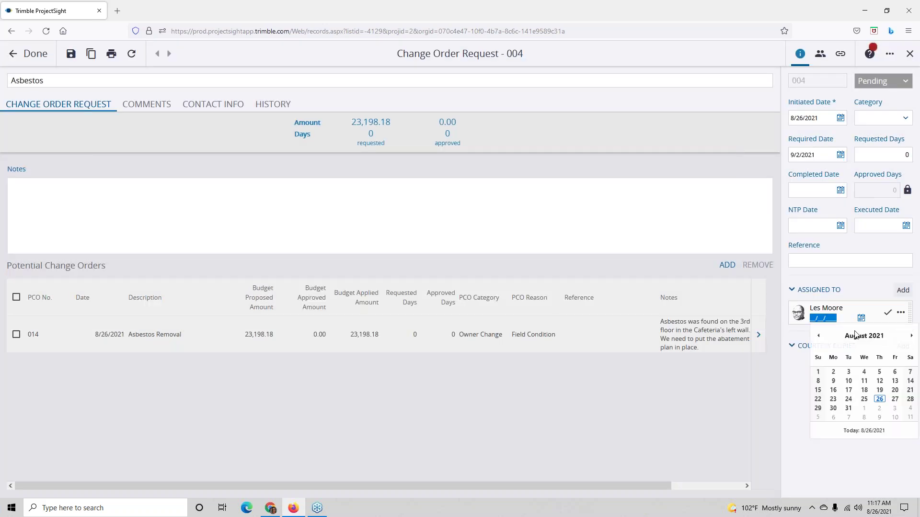
pyautogui.click(895, 400)
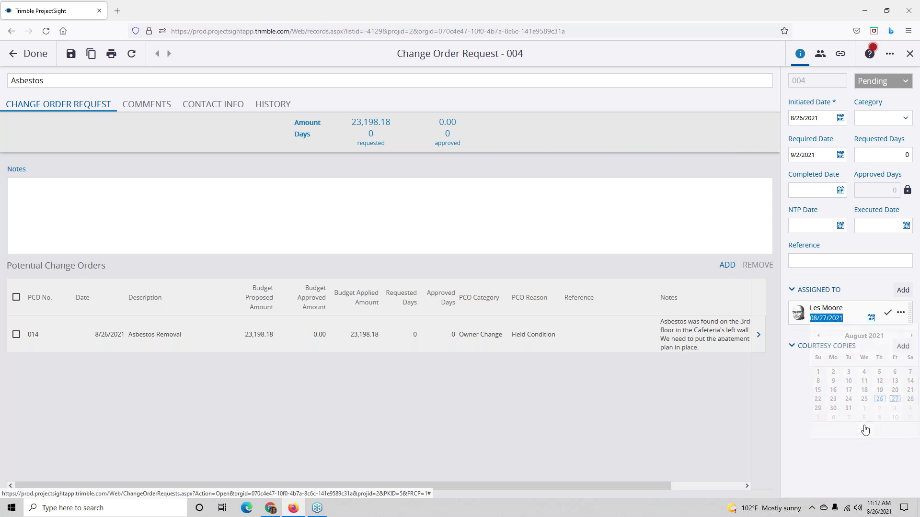
# Step: Set the change order request's category to Owner Directive and its requested days to 4
pyautogui.click(896, 120)
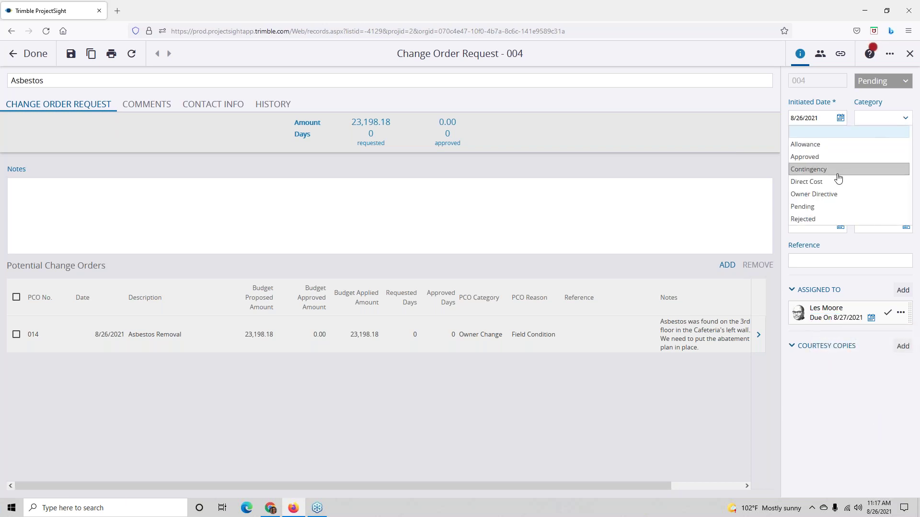
pyautogui.click(842, 193)
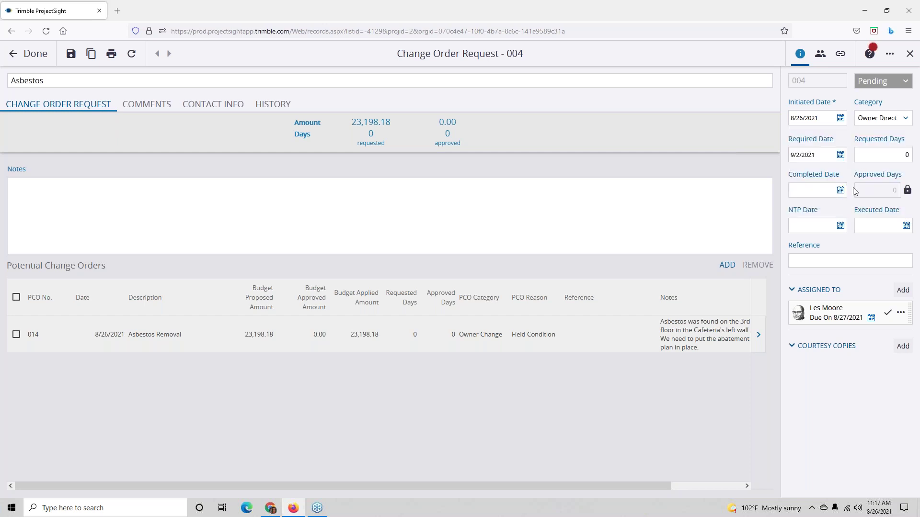
pyautogui.click(886, 152)
pyautogui.write('4')
pyautogui.click(663, 196)
# Step: Change the change order request's status to Ready For Review and save it
pyautogui.click(883, 84)
pyautogui.click(856, 110)
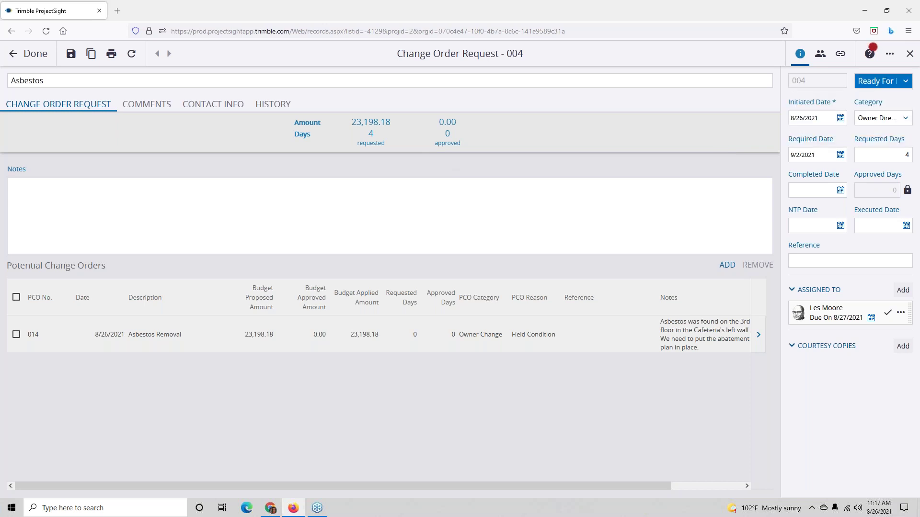
pyautogui.click(71, 53)
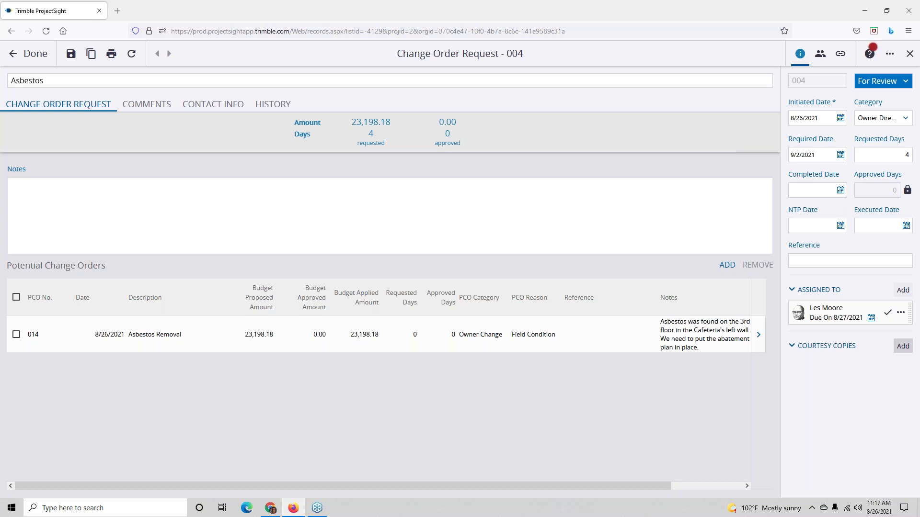
pyautogui.click(112, 55)
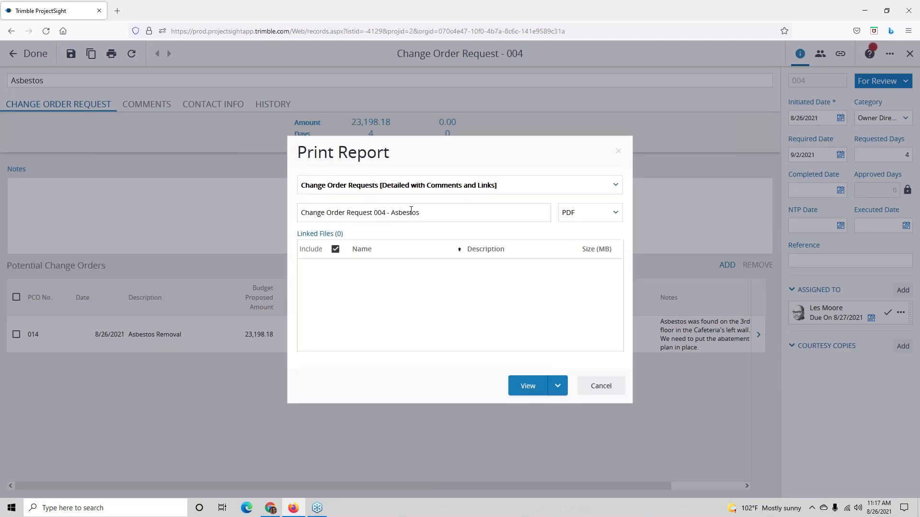
pyautogui.click(527, 190)
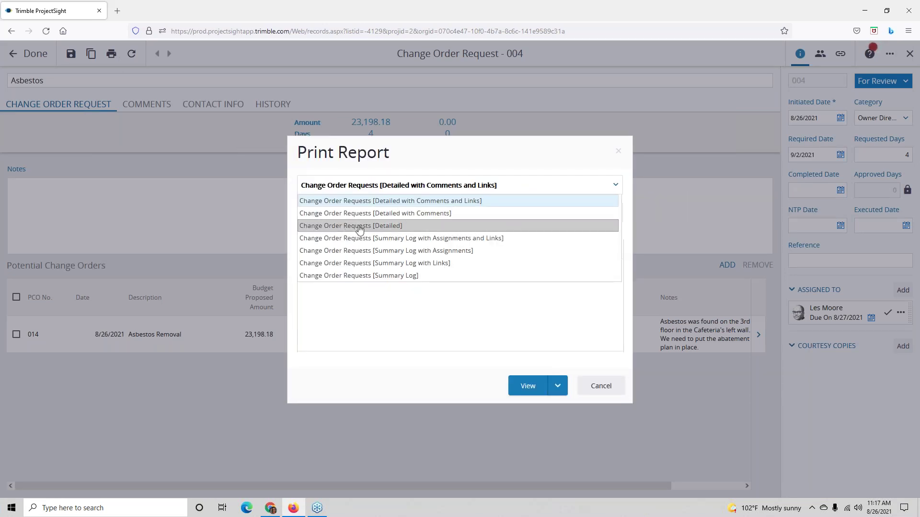
pyautogui.click(414, 229)
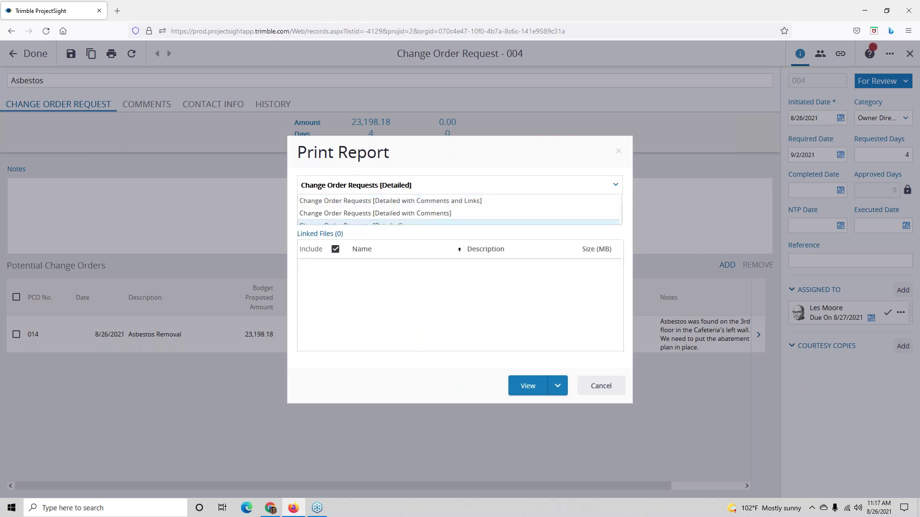
pyautogui.click(558, 386)
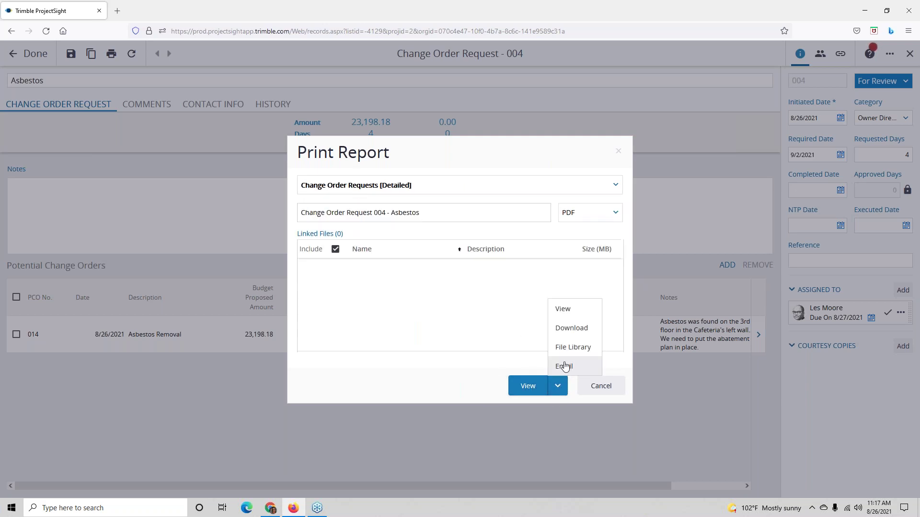
pyautogui.click(564, 367)
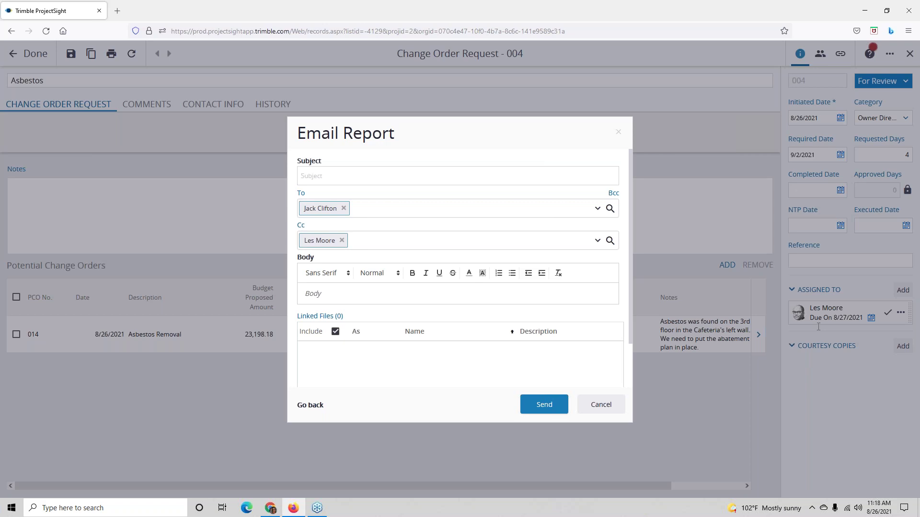
pyautogui.click(611, 412)
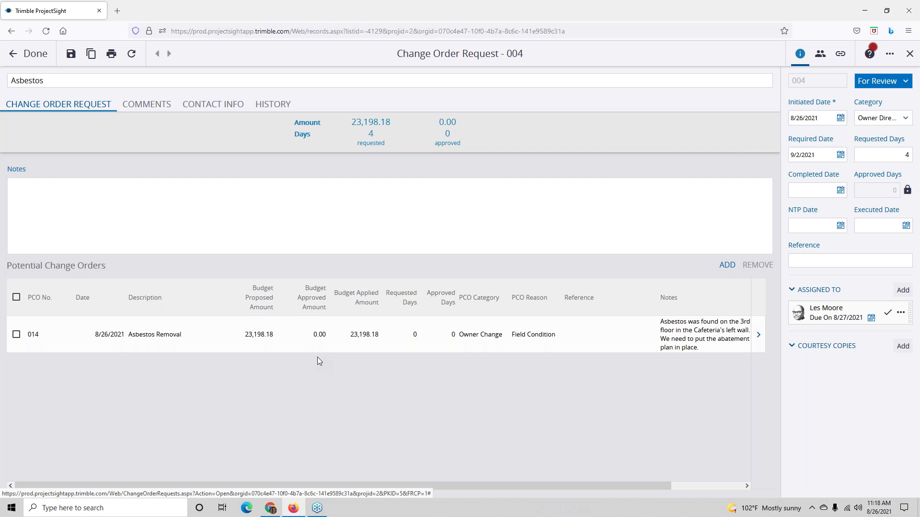
# Step: Open potential change order 014 from the request and enter approved budget amounts of 10,000, 1,200 and 9,000 for items 001 to 003
pyautogui.click(759, 337)
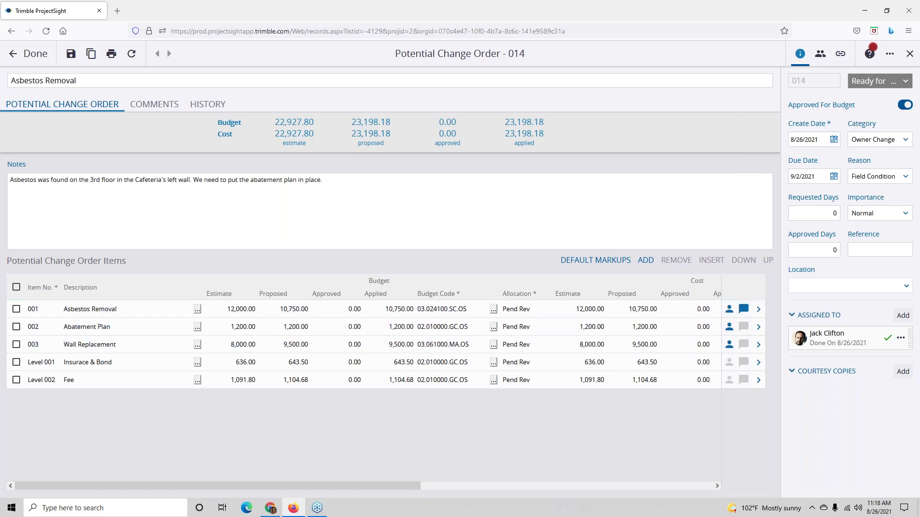
pyautogui.click(341, 311)
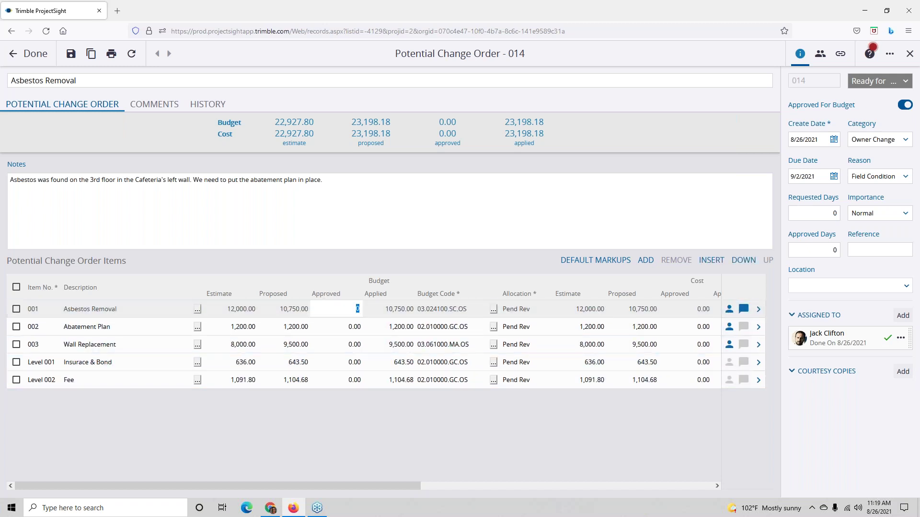
pyautogui.write('10000')
pyautogui.press('Return')
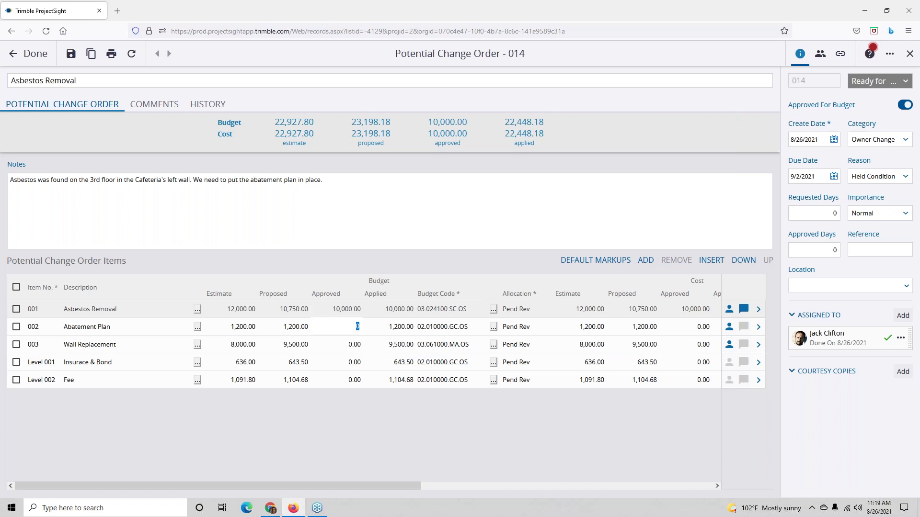
pyautogui.write('1200')
pyautogui.press('Return')
pyautogui.write('9,00')
pyautogui.write('0')
pyautogui.press('Return')
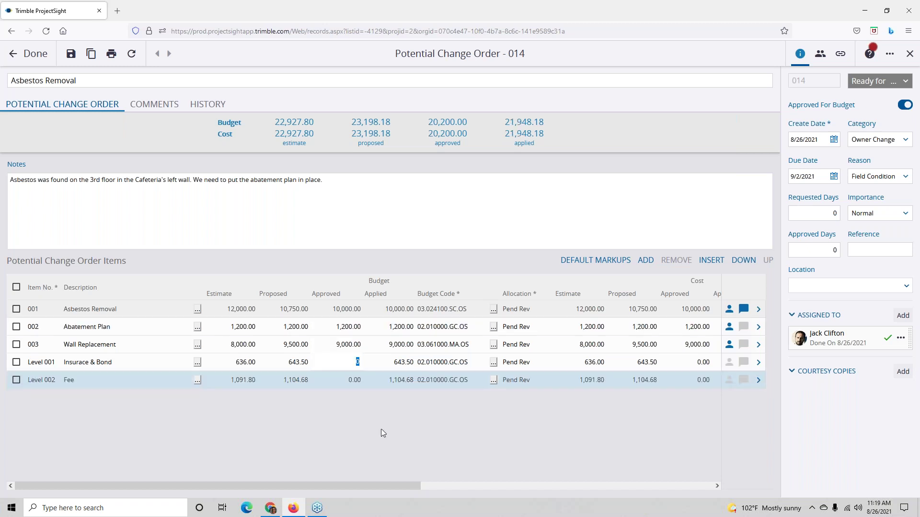
# Step: Set the budget allocation of all potential change order items, including both markup lines, to Appr Rev
pyautogui.moveTo(384, 485); pyautogui.dragTo(493, 488)
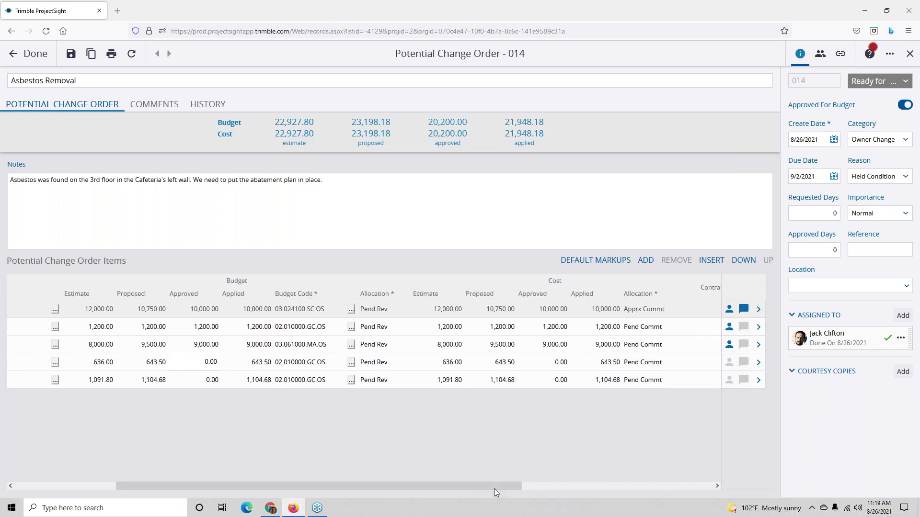
pyautogui.click(558, 329)
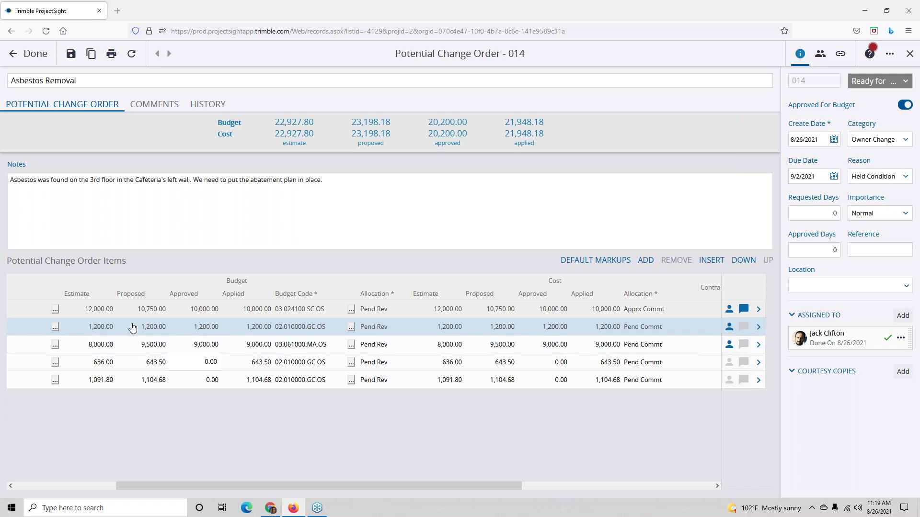
pyautogui.click(187, 360)
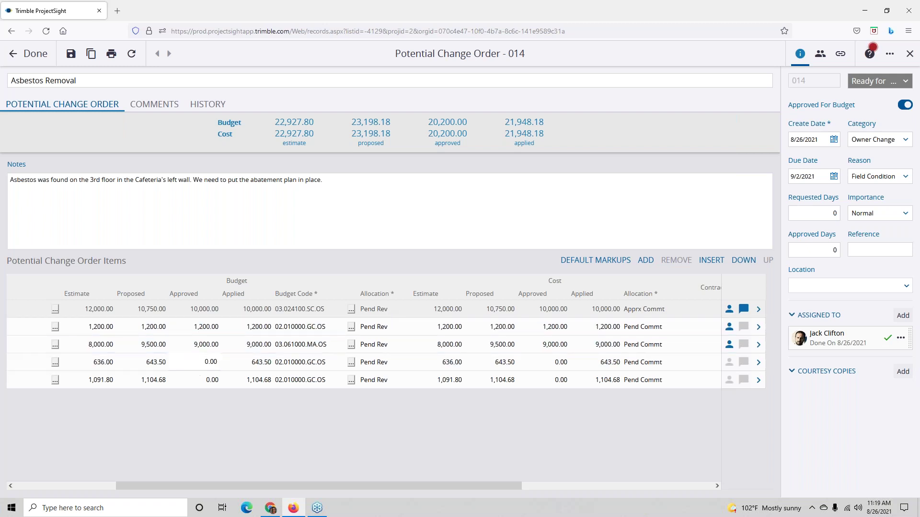
pyautogui.moveTo(144, 486); pyautogui.dragTo(65, 493)
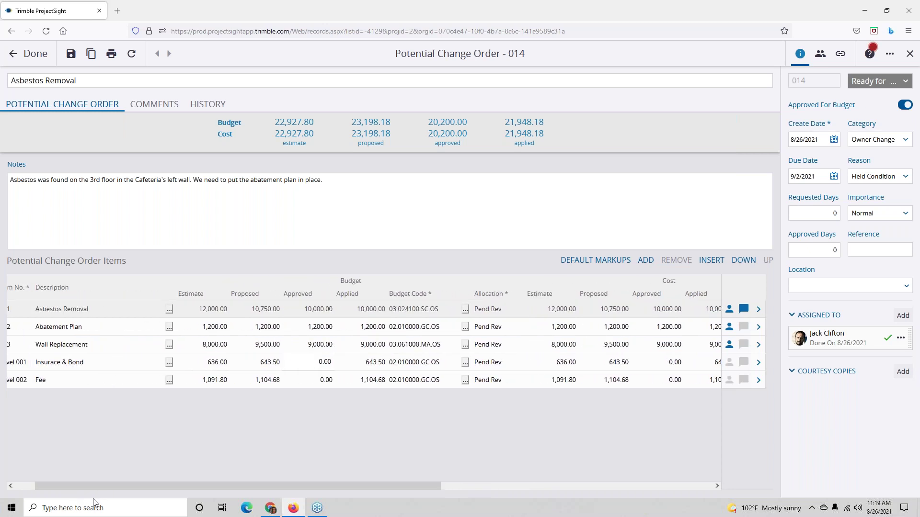
pyautogui.click(517, 314)
pyautogui.click(517, 310)
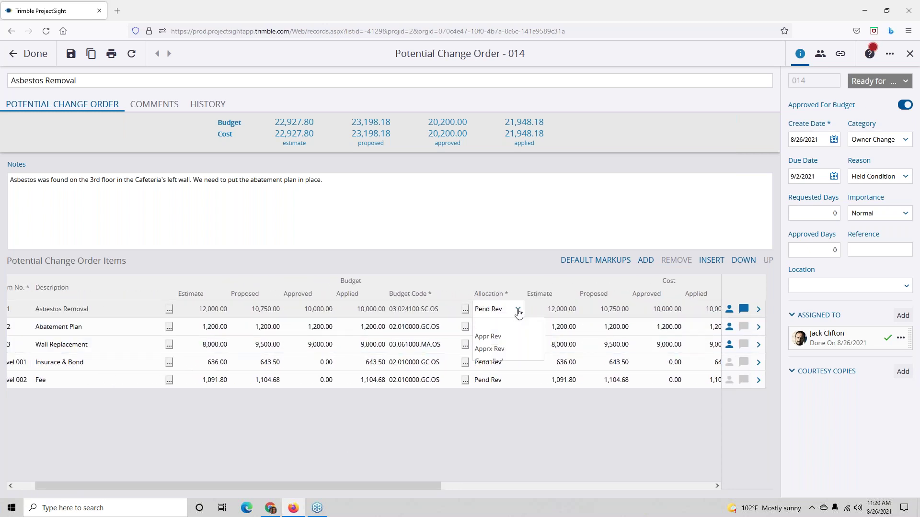
pyautogui.click(505, 340)
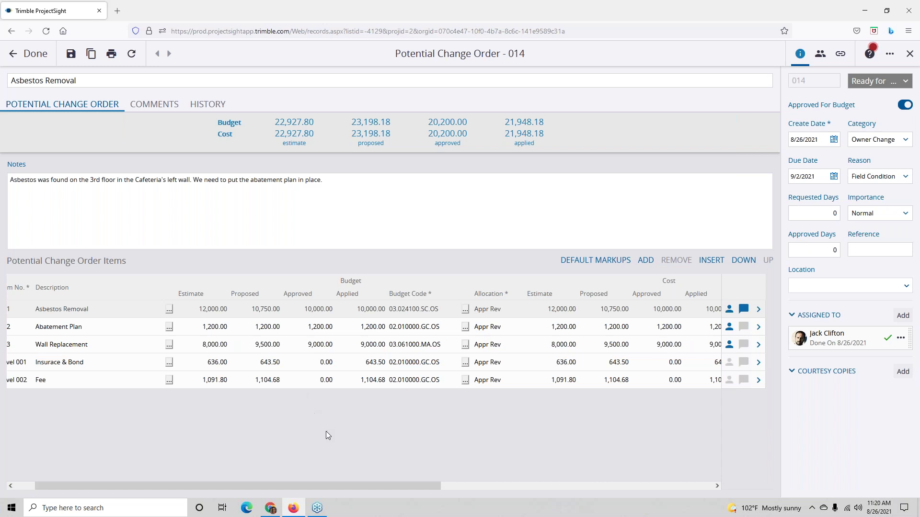
# Step: Set the cost allocation of the Asbestos Removal item to Pend Commt and save the potential change order
pyautogui.moveTo(432, 488); pyautogui.dragTo(594, 488)
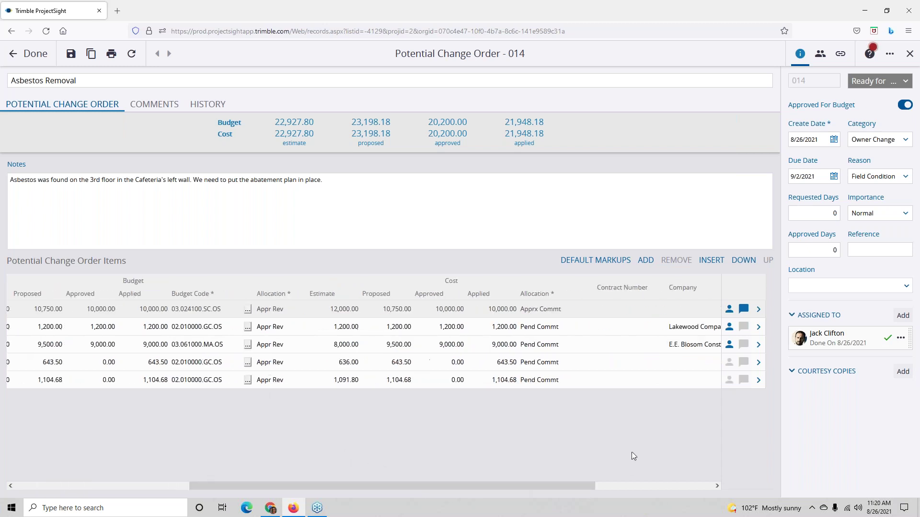
pyautogui.click(566, 311)
pyautogui.click(587, 309)
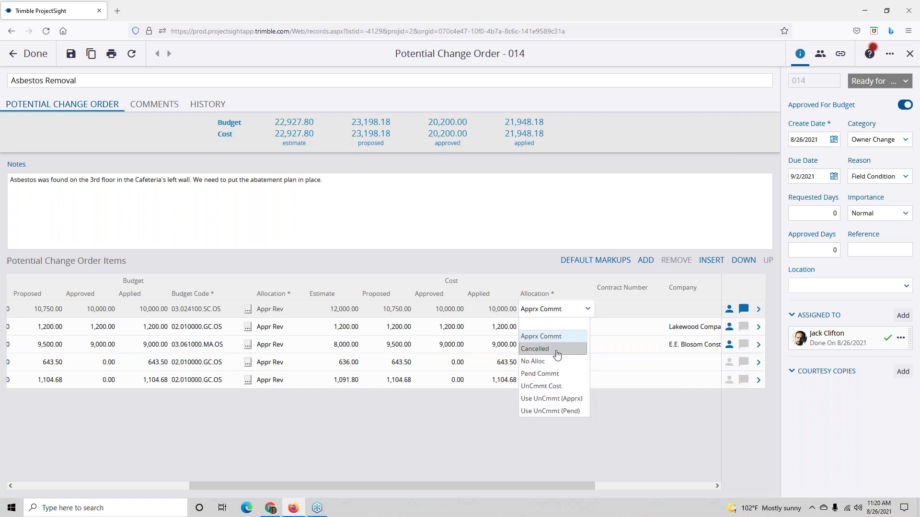
pyautogui.click(555, 377)
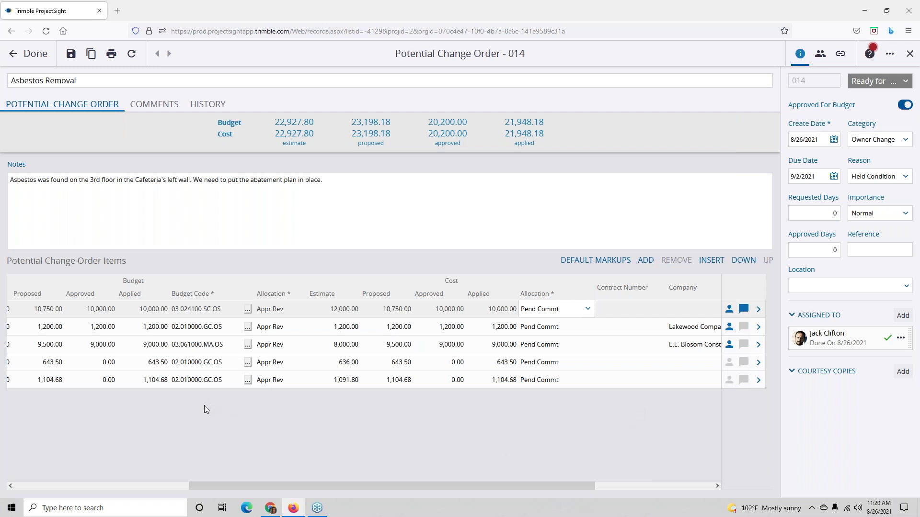
pyautogui.click(71, 54)
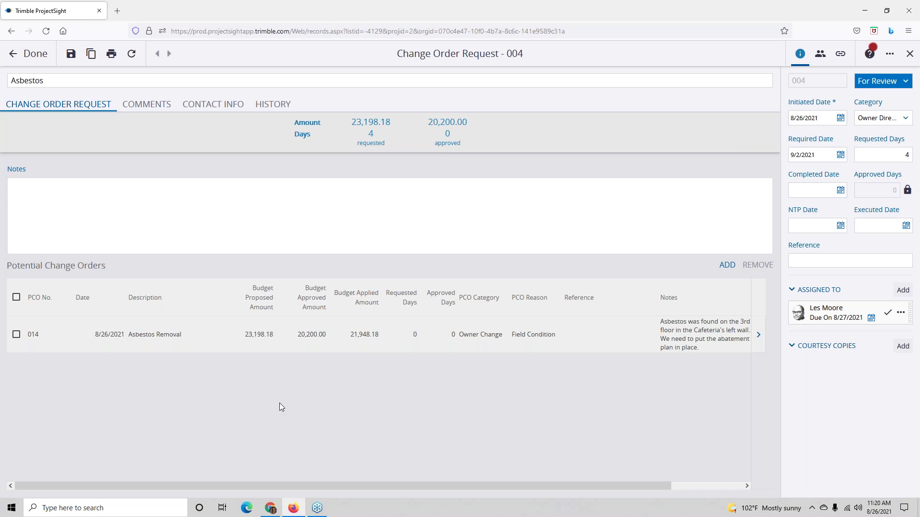
# Step: Close the change order request and open potential change order 014 from the Owner Change category of the Potential Change Orders list
pyautogui.click(35, 53)
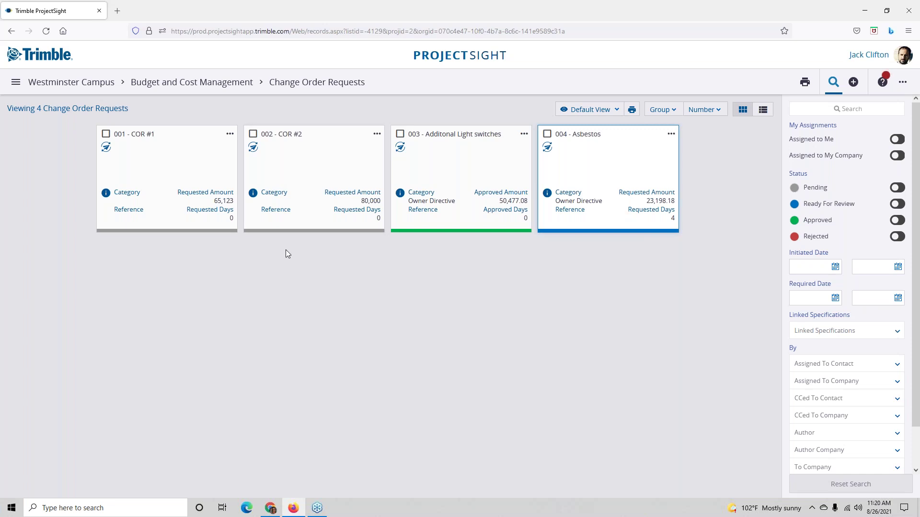
pyautogui.click(205, 88)
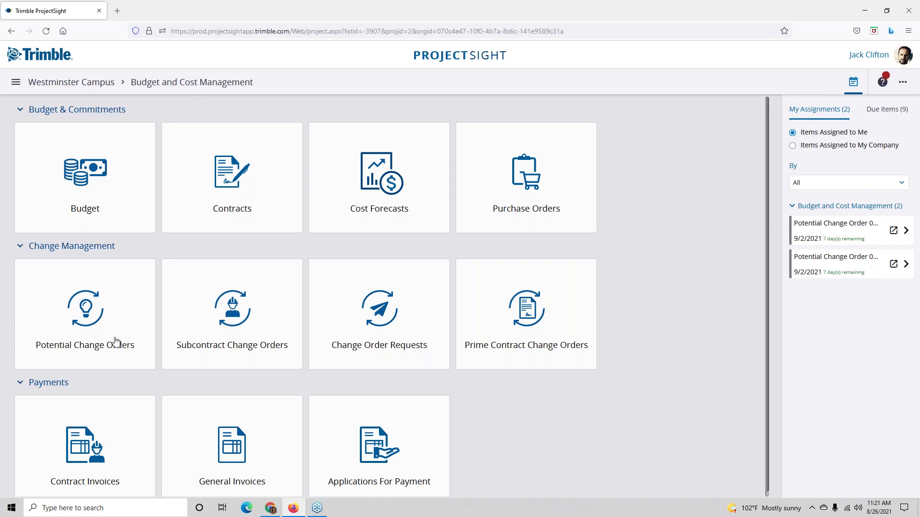
pyautogui.click(93, 318)
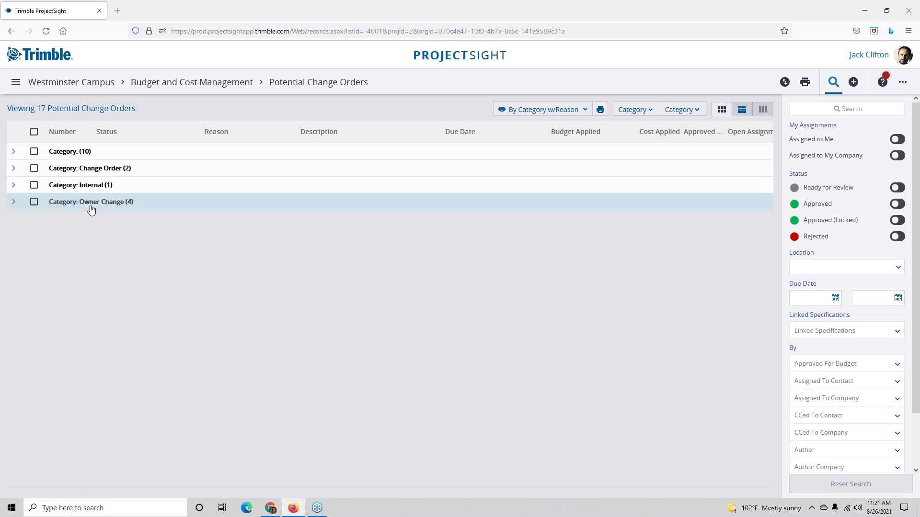
pyautogui.click(13, 202)
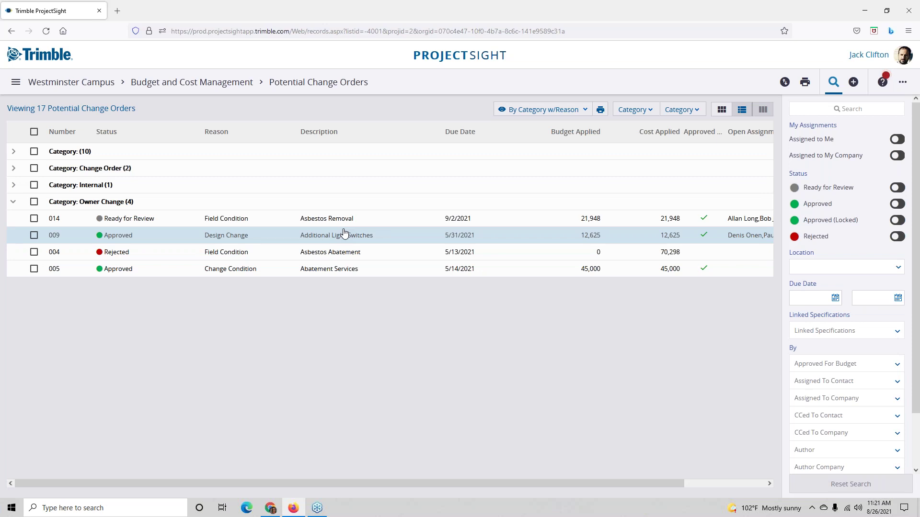
pyautogui.click(157, 219)
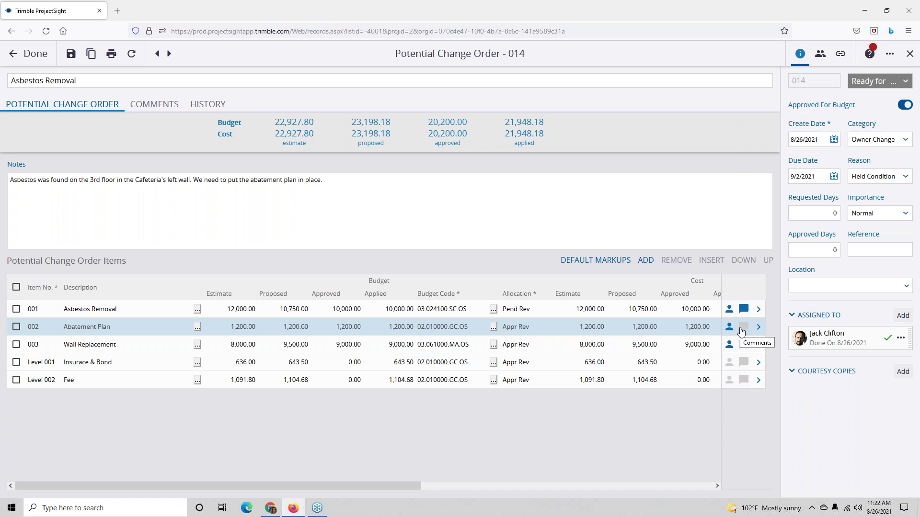
# Step: Open the details of item 001, Asbestos Removal, and set its budget allocation to Appr Rev
pyautogui.click(759, 309)
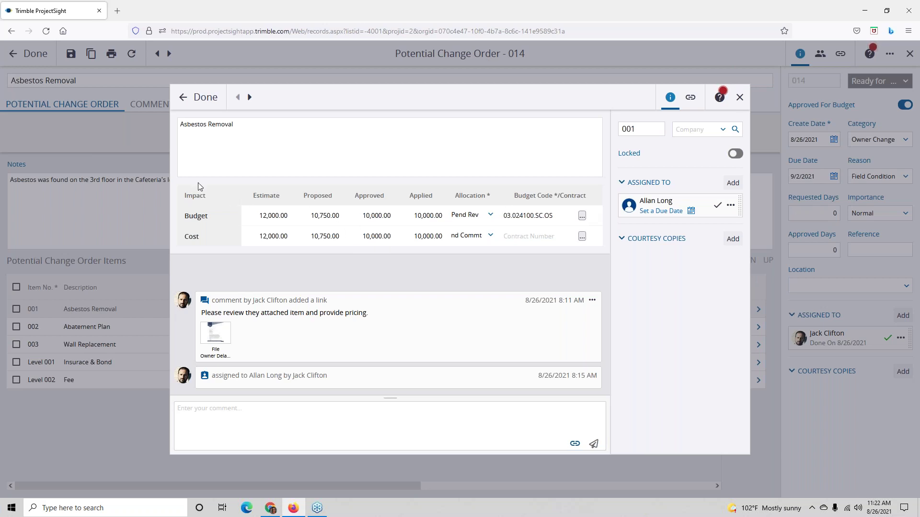
pyautogui.click(231, 422)
pyautogui.click(491, 219)
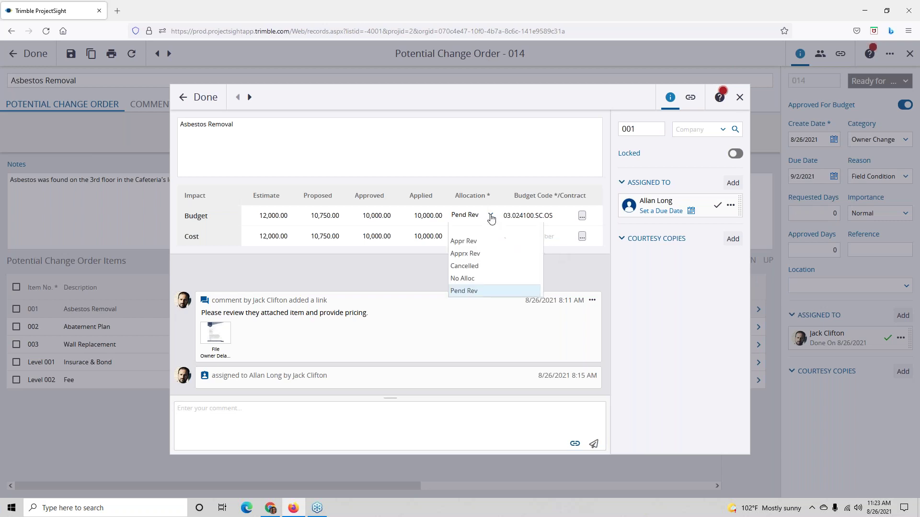
pyautogui.press('Down')
pyautogui.press('Down')
pyautogui.press('Down')
pyautogui.press('Down')
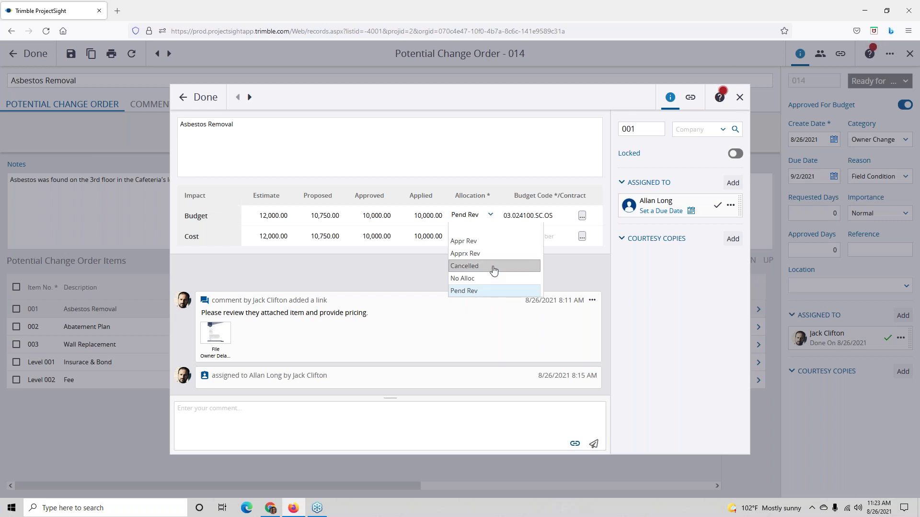
pyautogui.click(491, 248)
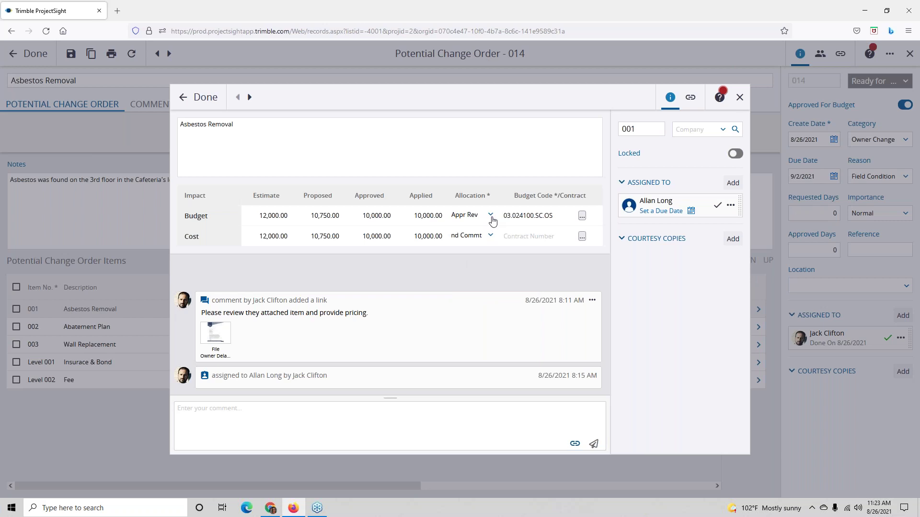
# Step: Set item 001's cost allocation to UnCmmt Cost and close the item details
pyautogui.click(491, 241)
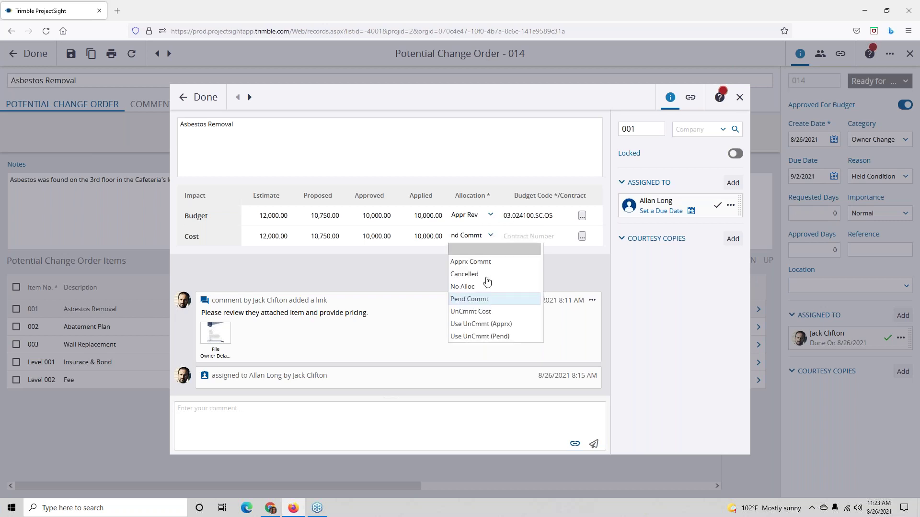
pyautogui.click(481, 317)
pyautogui.click(481, 312)
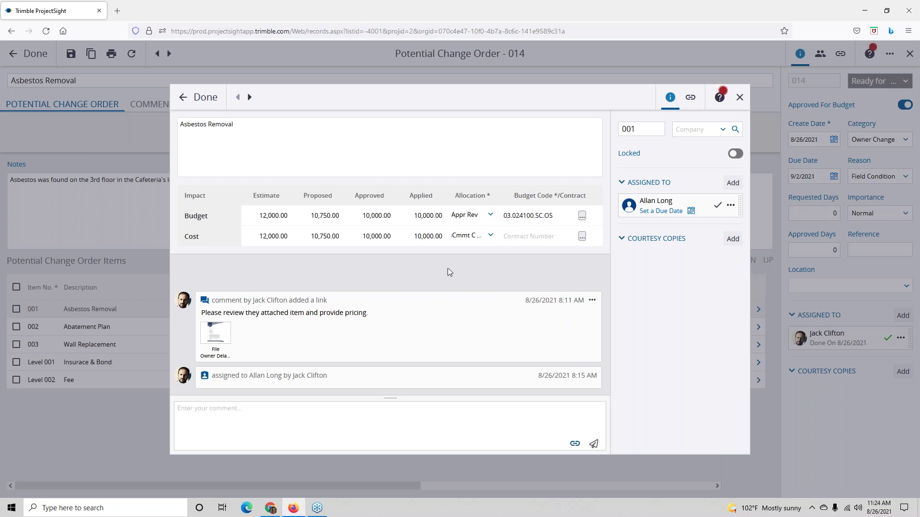
pyautogui.click(195, 98)
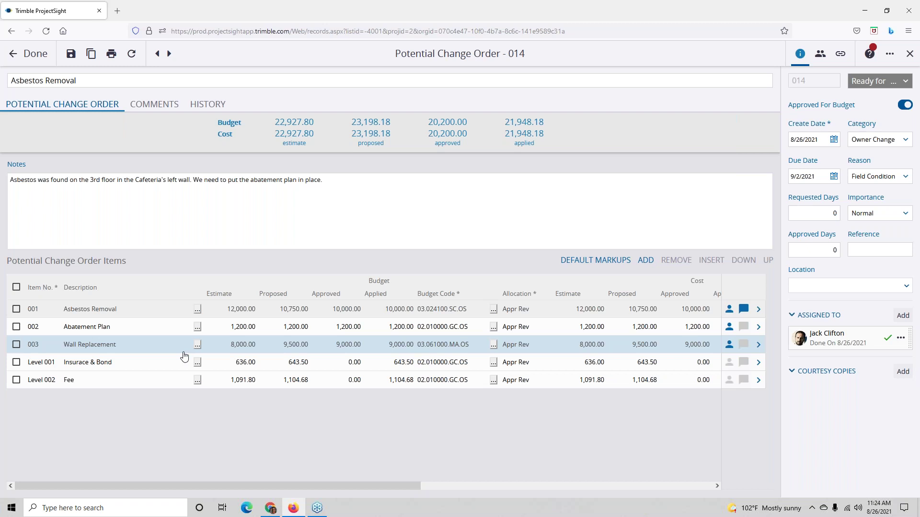
# Step: Open the details of item 003, Wall Replacement, and clear its company
pyautogui.click(759, 345)
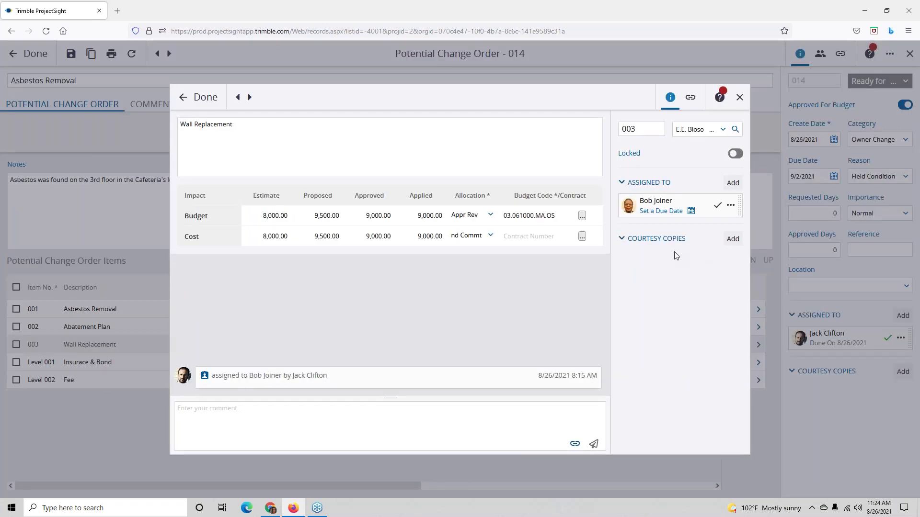
pyautogui.click(723, 129)
pyautogui.click(703, 145)
pyautogui.click(719, 133)
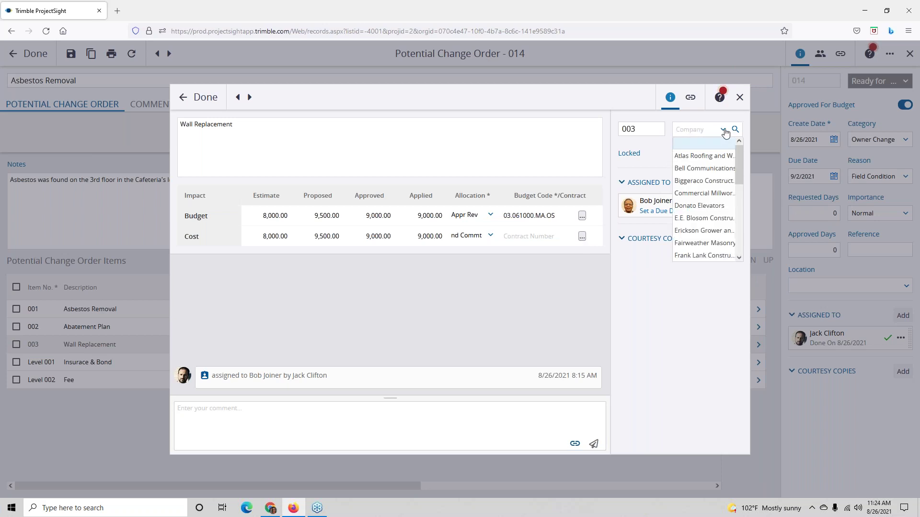
# Step: Assign contract 003, Acoustical Ceilings, to the Wall Replacement cost, and close the item details and the potential change order
pyautogui.click(581, 237)
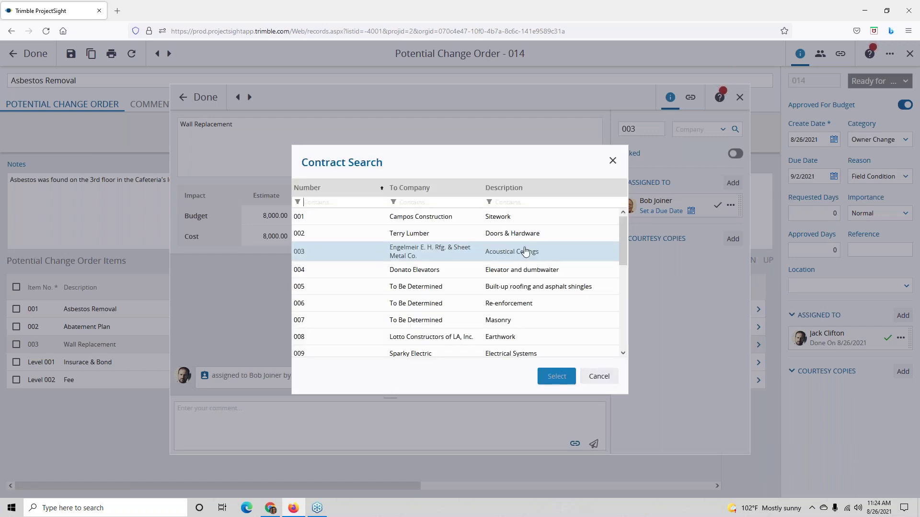
pyautogui.scroll(-2, 531, 249)
pyautogui.click(532, 202)
pyautogui.write('dr')
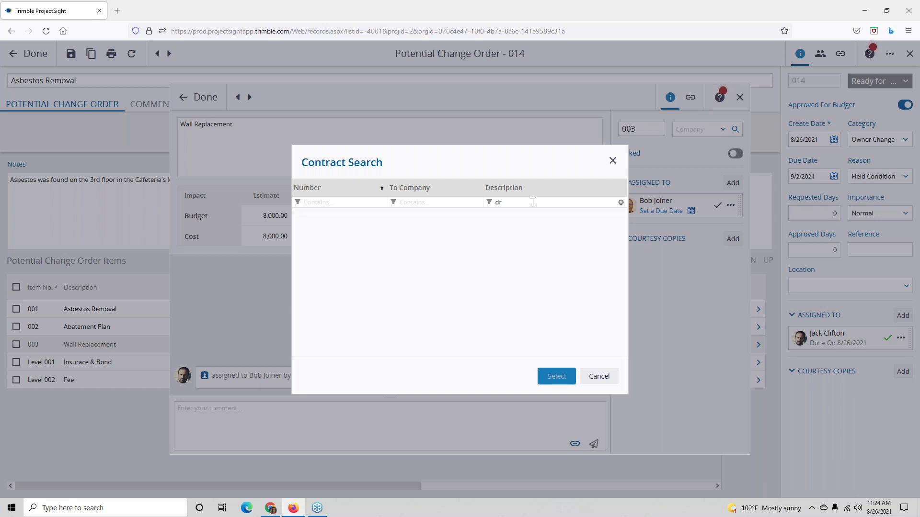
pyautogui.press('BackSpace')
pyautogui.press('BackSpace')
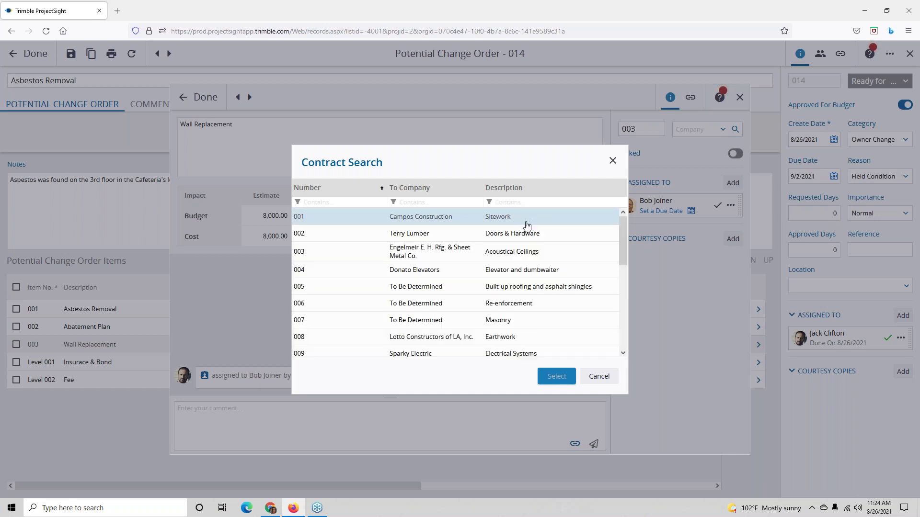
pyautogui.click(546, 254)
pyautogui.click(552, 379)
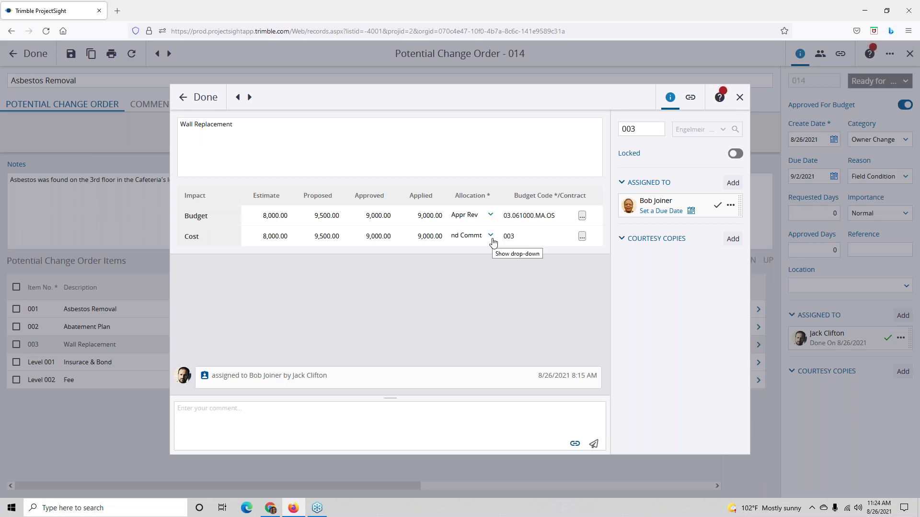
pyautogui.click(206, 98)
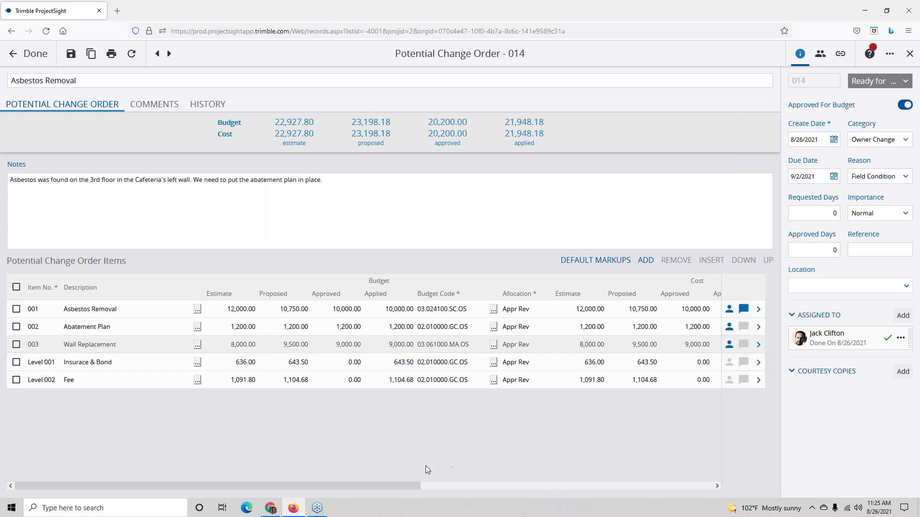
pyautogui.moveTo(410, 486); pyautogui.dragTo(565, 494)
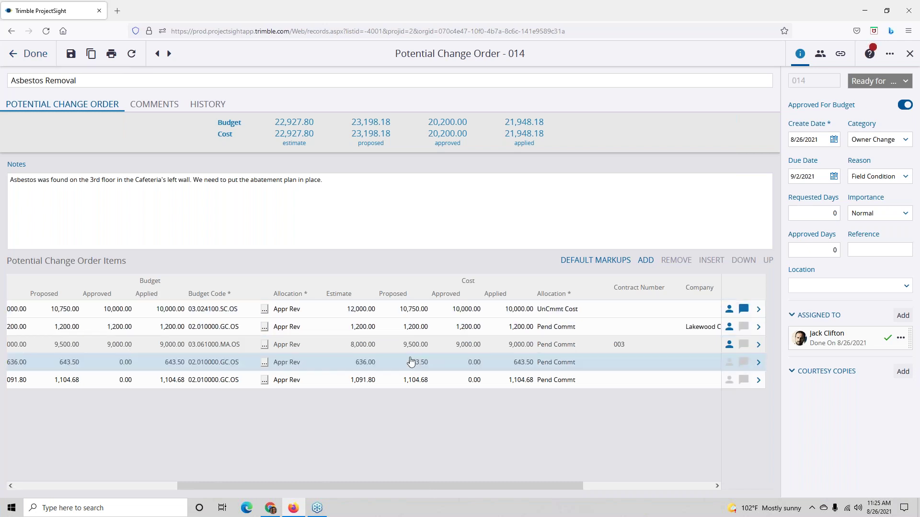
pyautogui.click(36, 53)
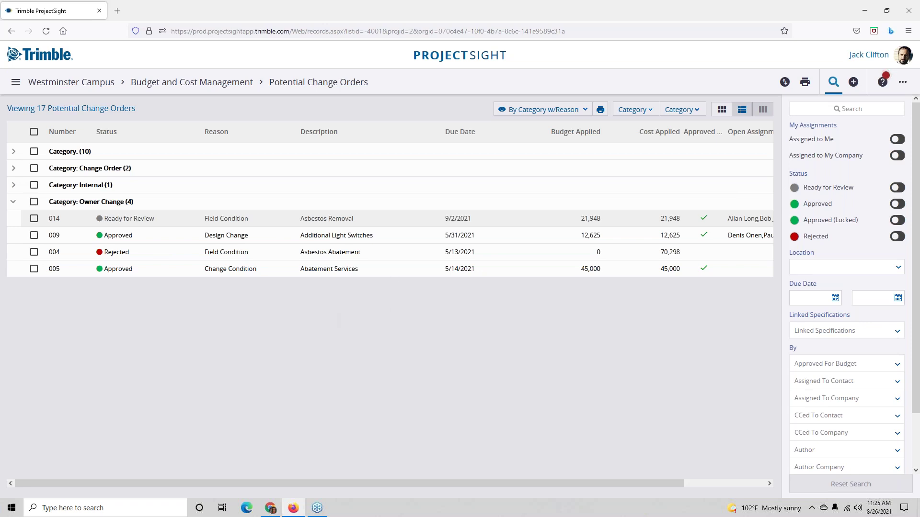
# Step: Reopen potential change order 014 and view the files linked to item 001, Asbestos Removal
pyautogui.click(385, 222)
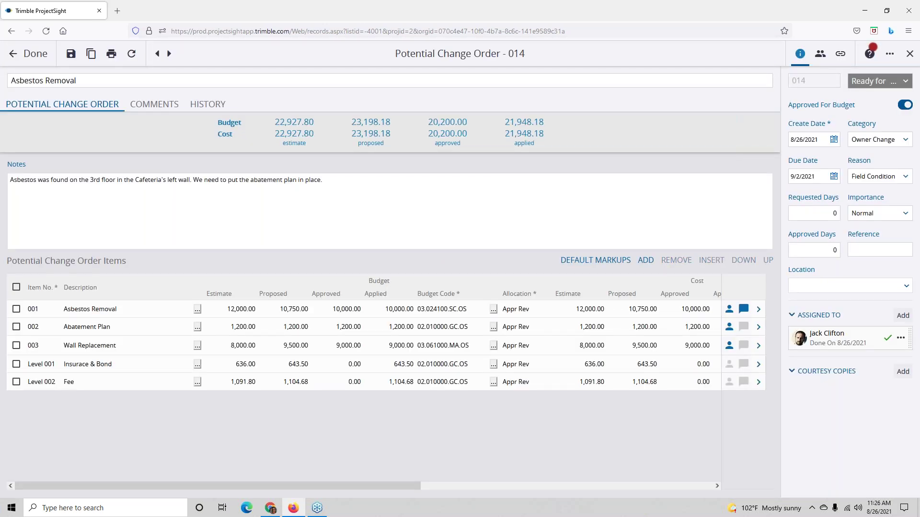
pyautogui.click(757, 315)
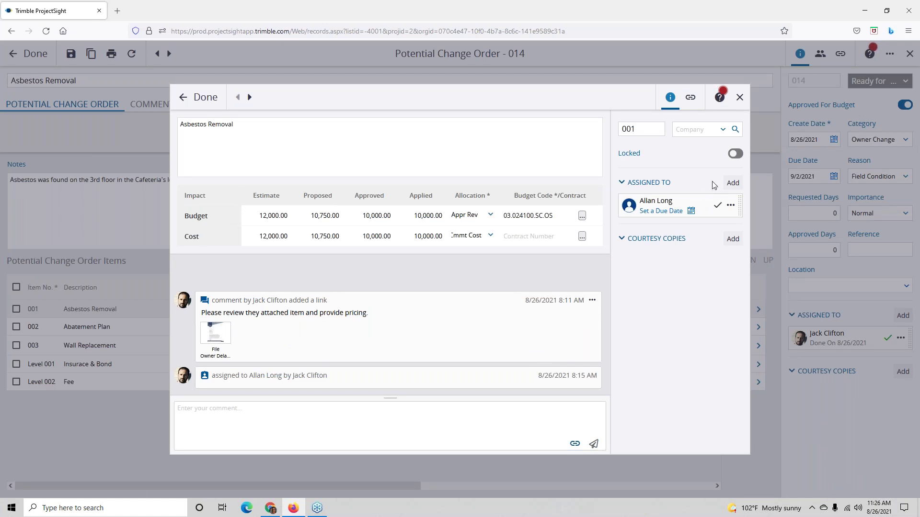
pyautogui.click(693, 103)
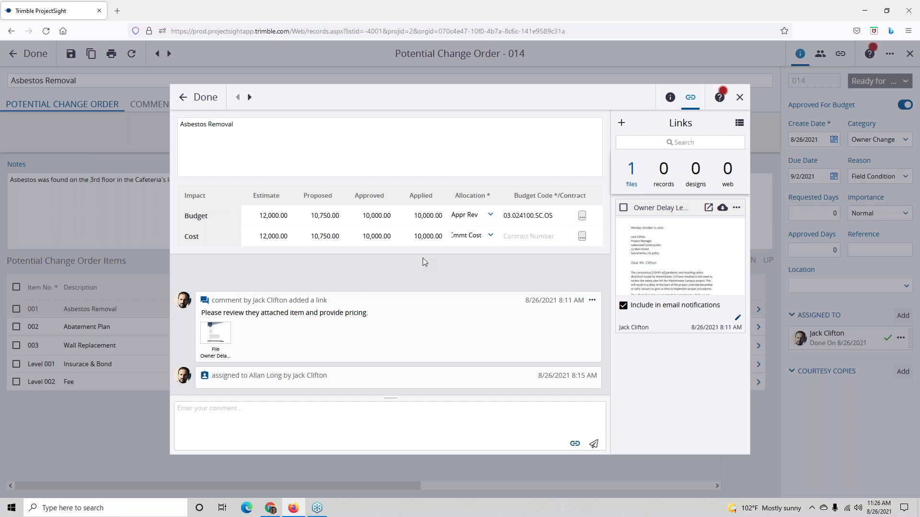
pyautogui.click(200, 97)
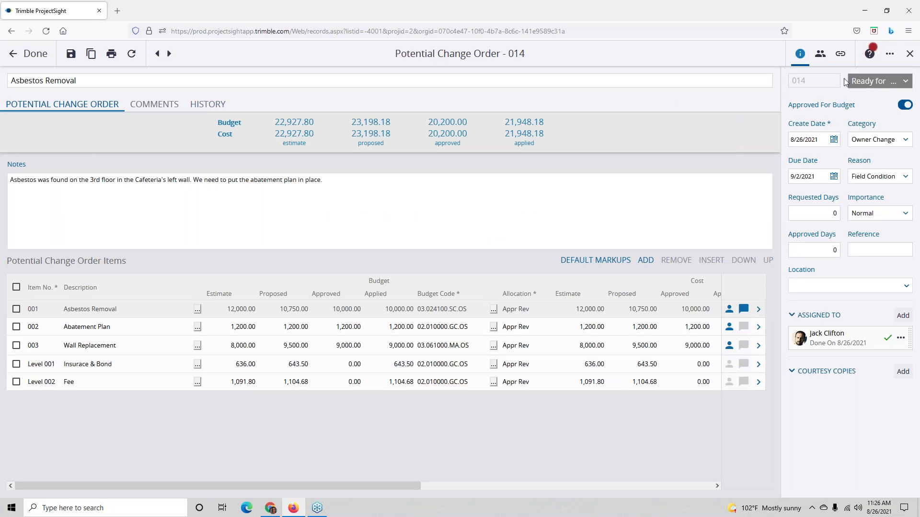
# Step: View the records linked to potential change order 014, and close the change order
pyautogui.click(840, 53)
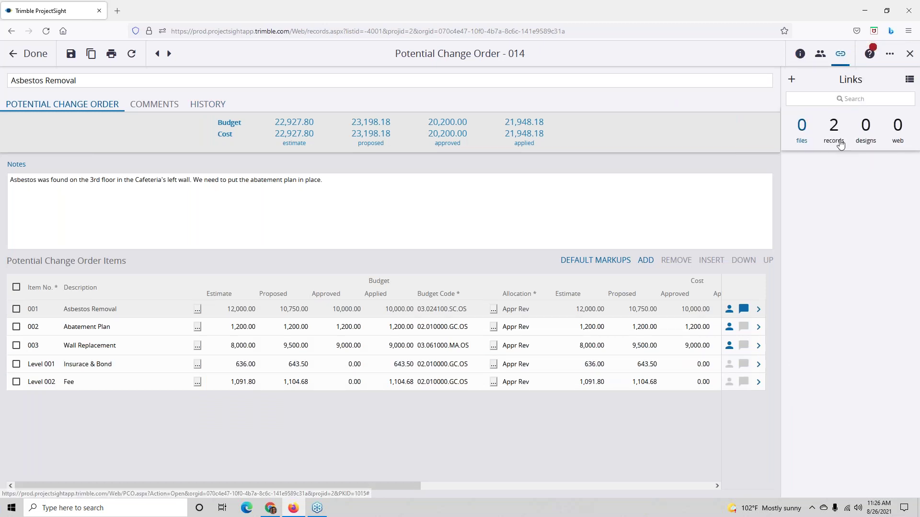
pyautogui.click(834, 126)
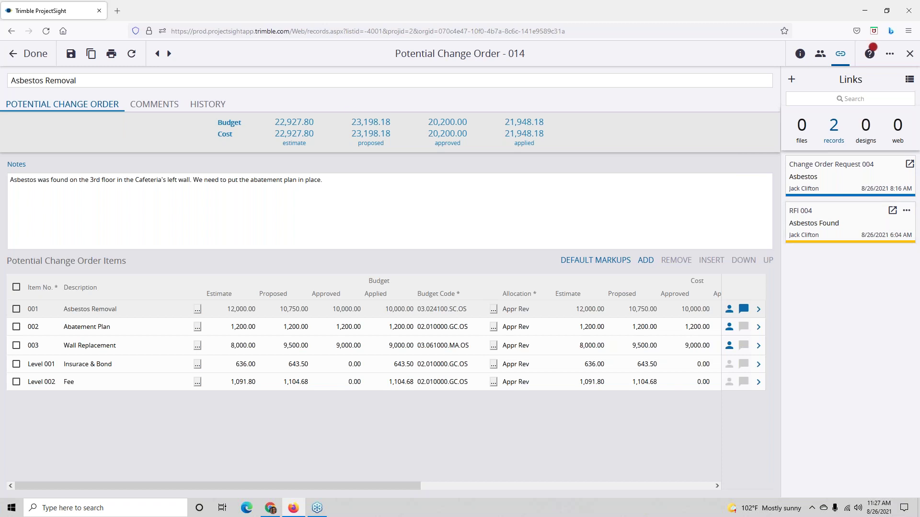
pyautogui.click(22, 55)
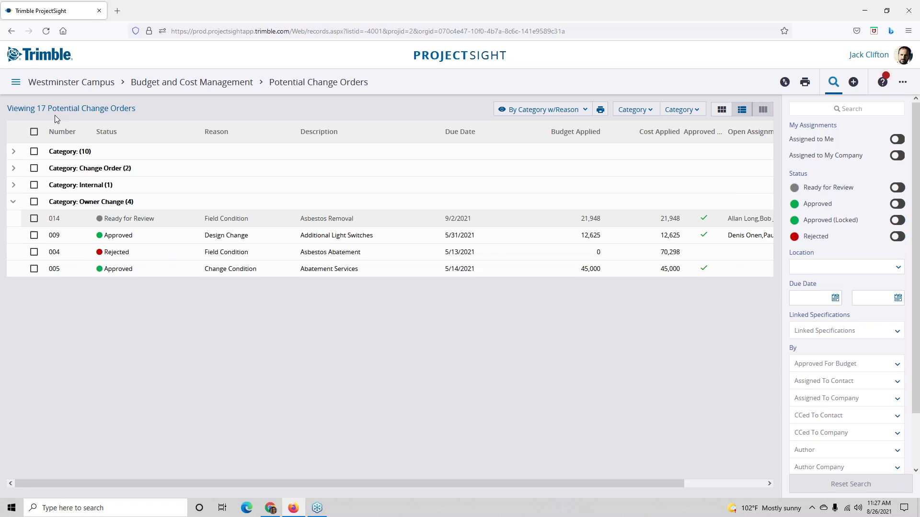
# Step: Open Potential Change Order 015, the light-switch move, from the Westminster Campus dashboard assignments and review its item's budget and cost columns
pyautogui.click(75, 86)
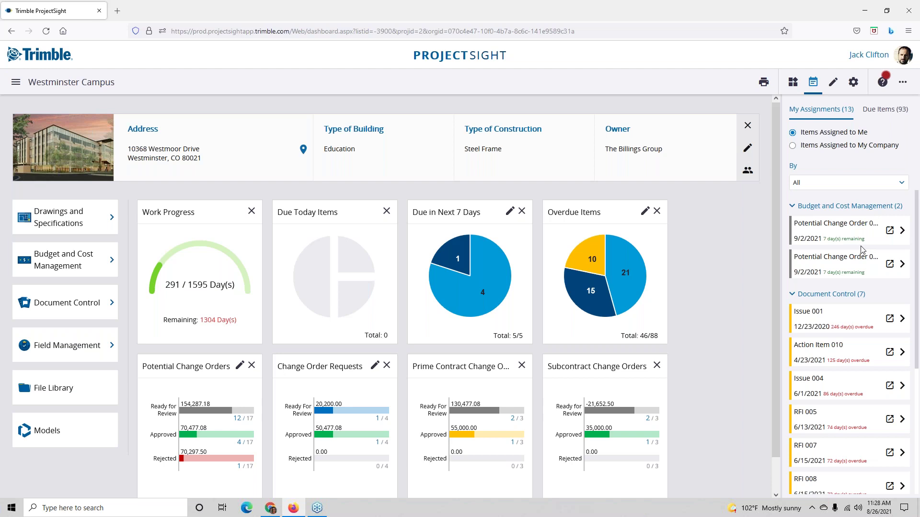
pyautogui.click(902, 231)
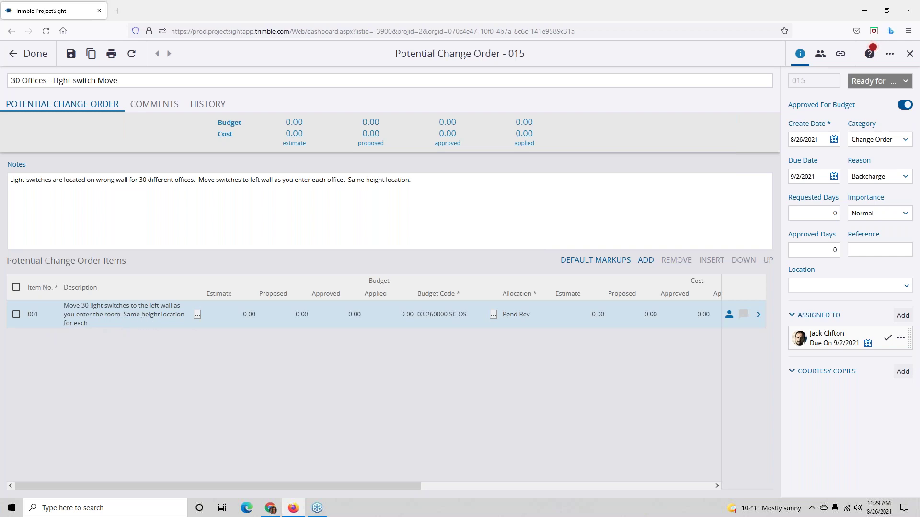
pyautogui.moveTo(372, 482); pyautogui.dragTo(585, 488)
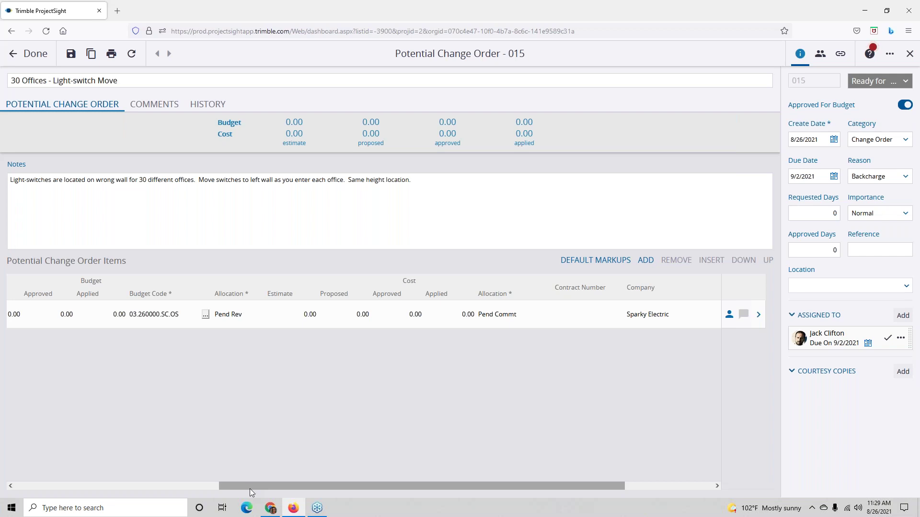
pyautogui.moveTo(371, 482); pyautogui.dragTo(170, 489)
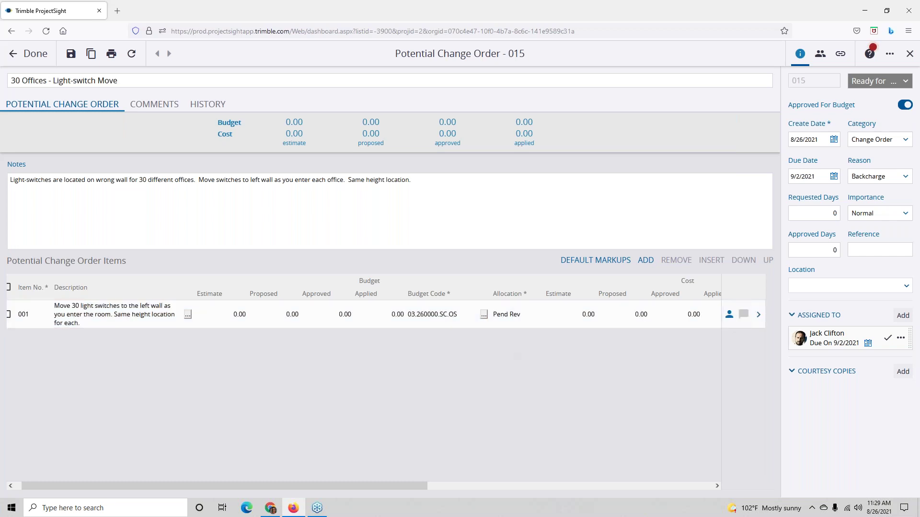
# Step: Set item 001's budget allocation to No Alloc, mark the assignment as done and close the potential change order
pyautogui.click(508, 315)
pyautogui.click(537, 311)
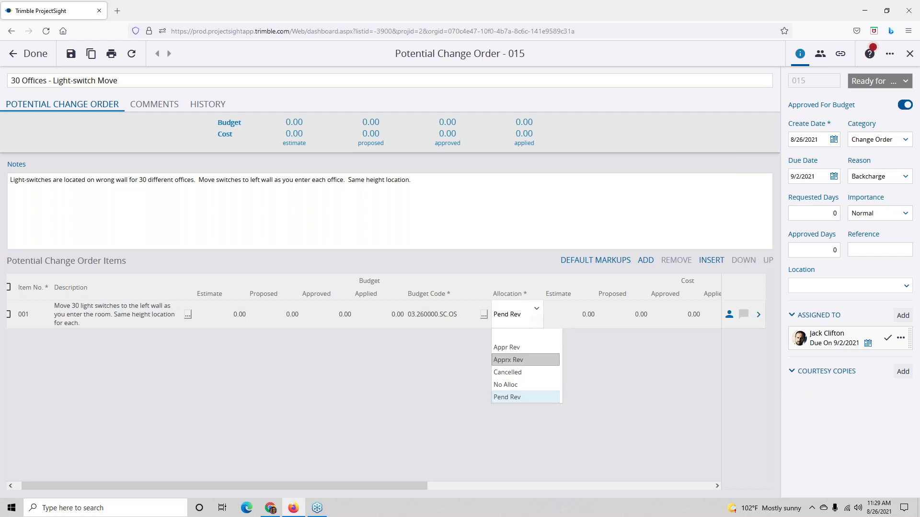
pyautogui.click(522, 385)
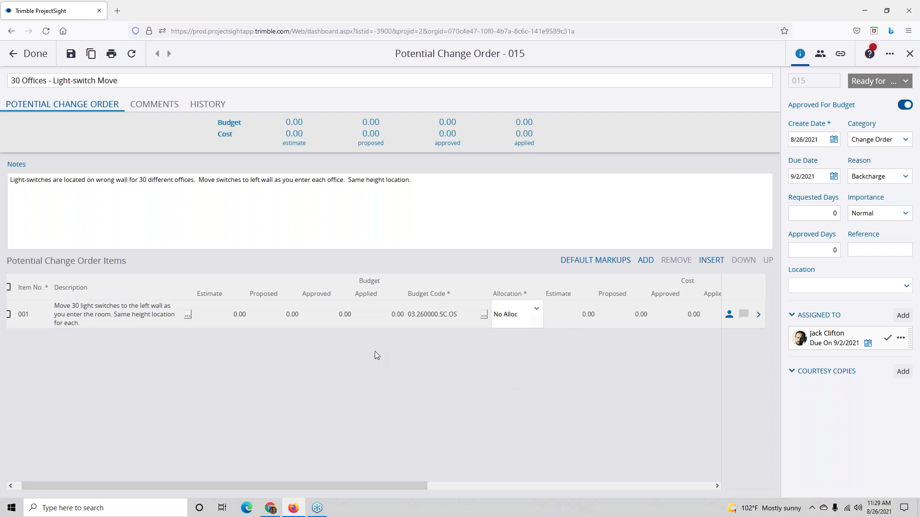
pyautogui.moveTo(405, 486); pyautogui.dragTo(522, 485)
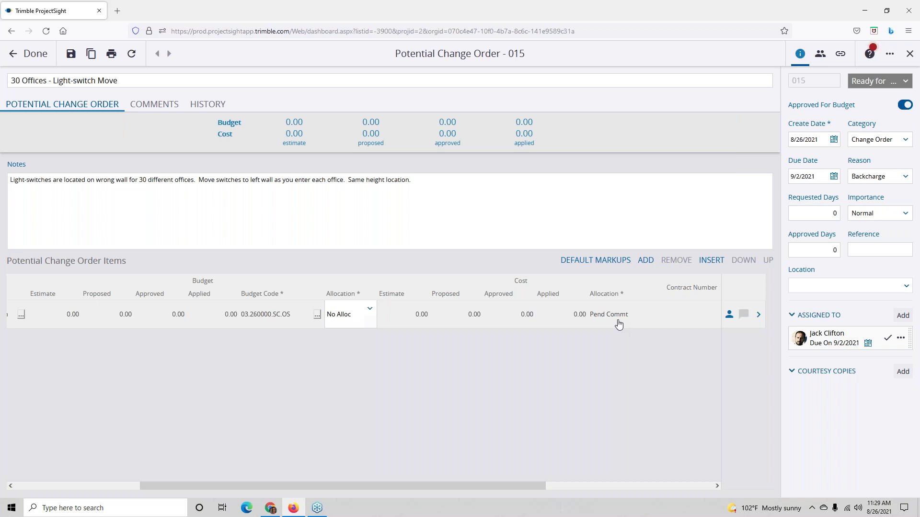
pyautogui.click(888, 339)
pyautogui.click(32, 54)
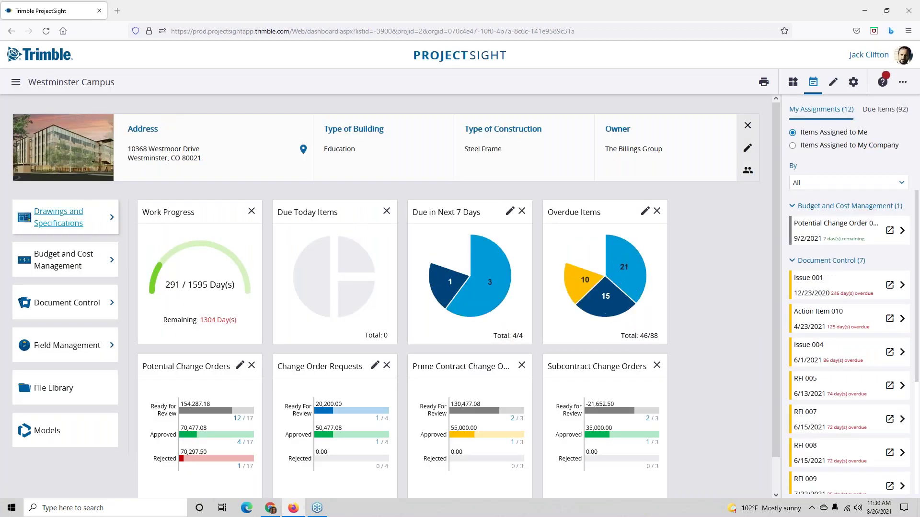
# Step: Open the Subcontract Change Orders list in Budget and Cost Management, try a search for "spar" and clear it
pyautogui.click(66, 264)
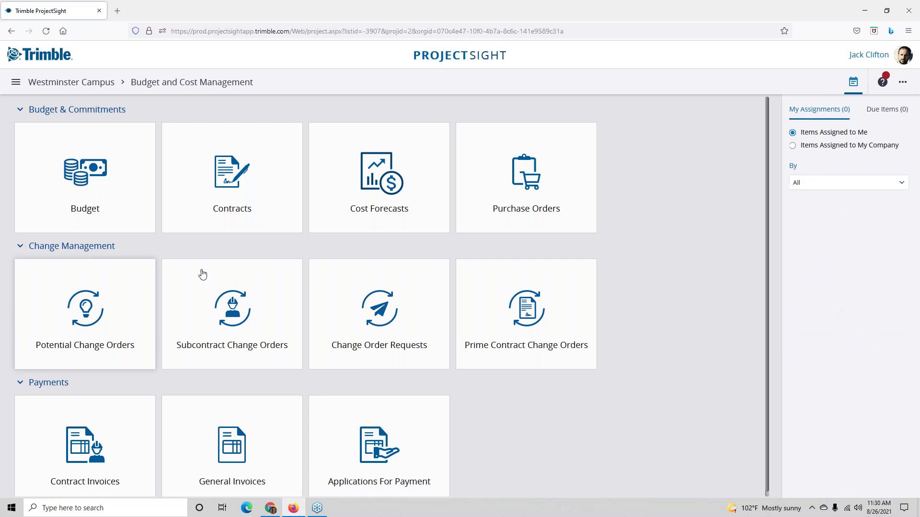
pyautogui.click(245, 320)
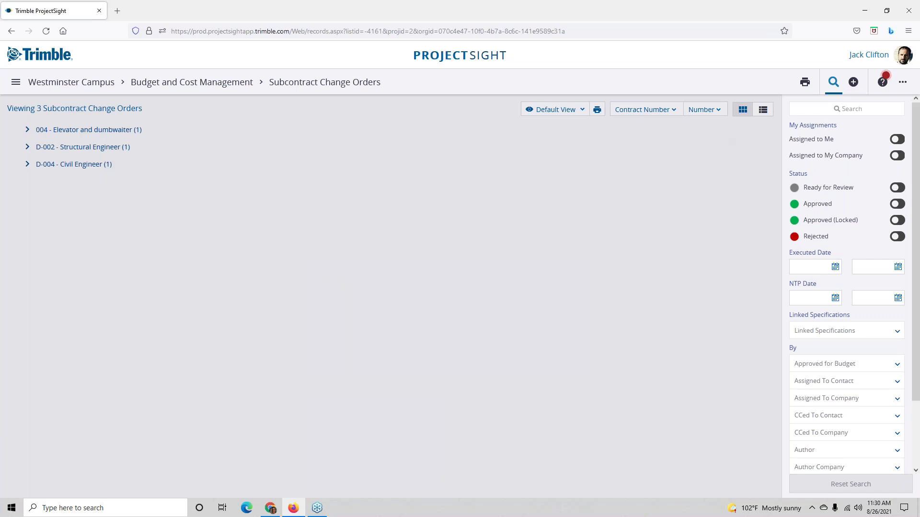
pyautogui.write('spar')
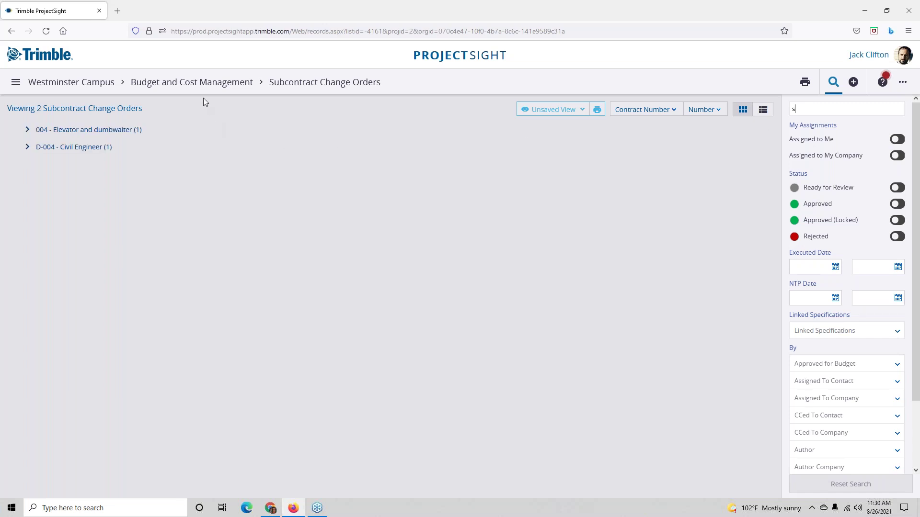
pyautogui.press('BackSpace')
# Step: Create a subcontract change order for contract 009 - Electrical Systems - Sparky Electric with the description "Move Switches"
pyautogui.click(853, 82)
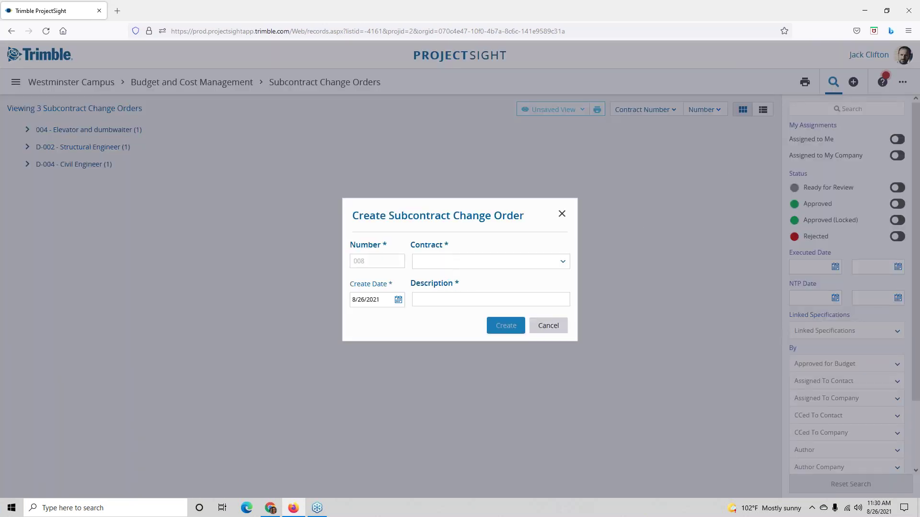
pyautogui.click(478, 263)
pyautogui.scroll(-3, 526, 289)
pyautogui.scroll(-2, 551, 300)
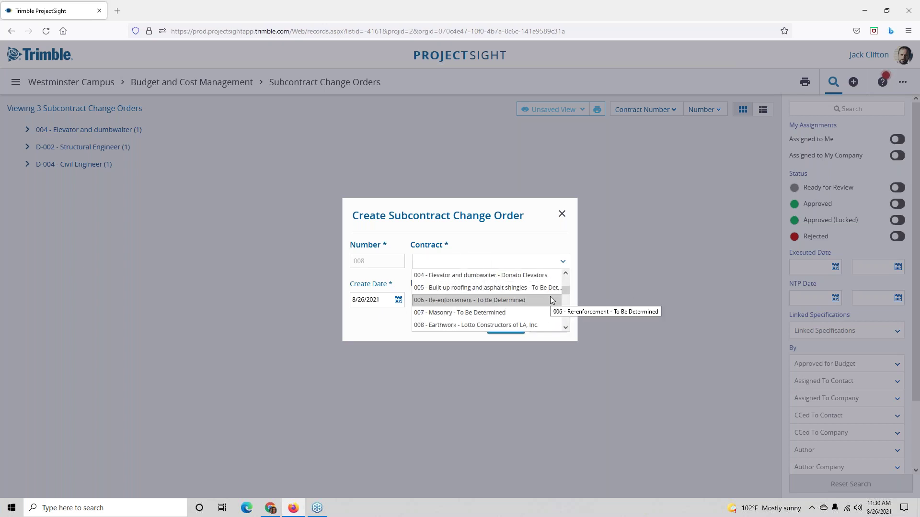
pyautogui.click(504, 326)
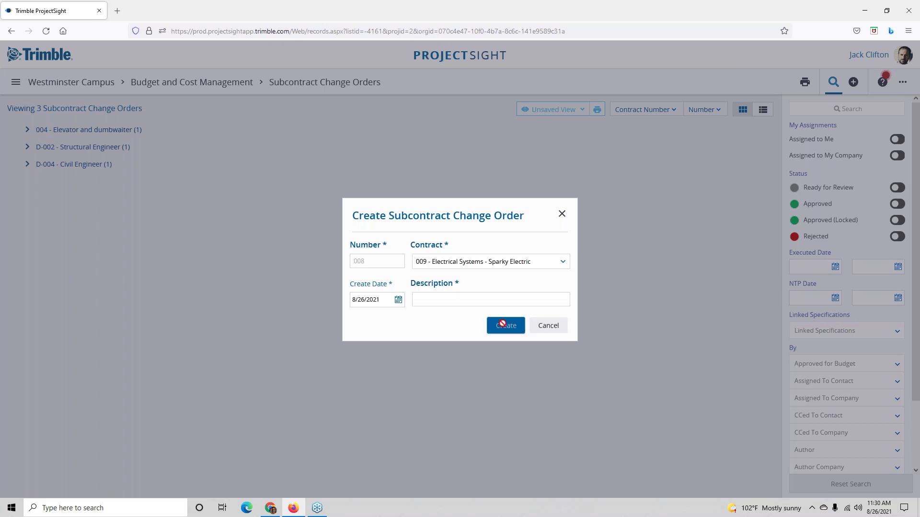
pyautogui.write('Move Switches')
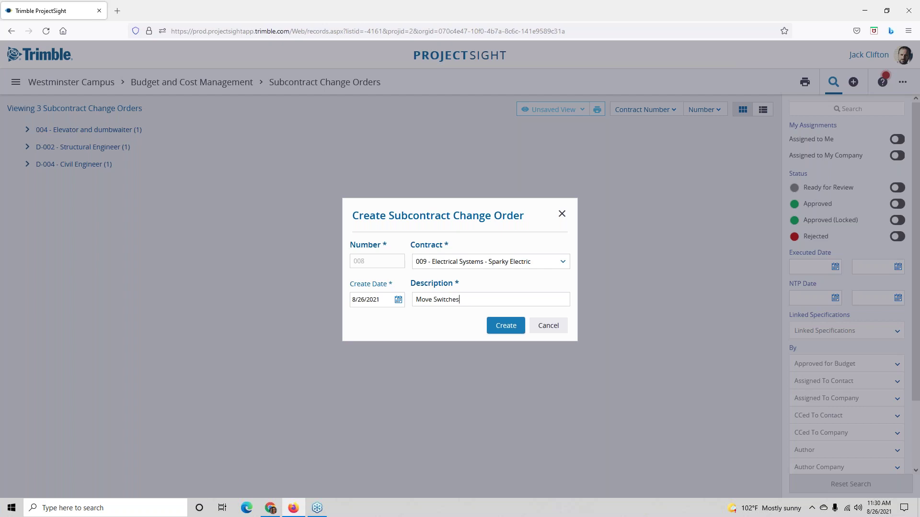
pyautogui.click(505, 328)
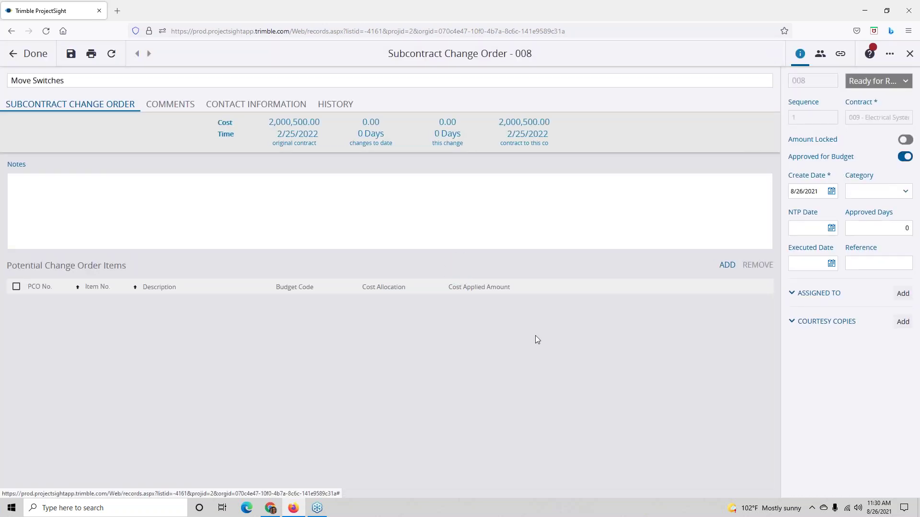
# Step: Add the Sparky Electric item 001 of potential change order 009 to the subcontract change order and remove it again
pyautogui.click(726, 265)
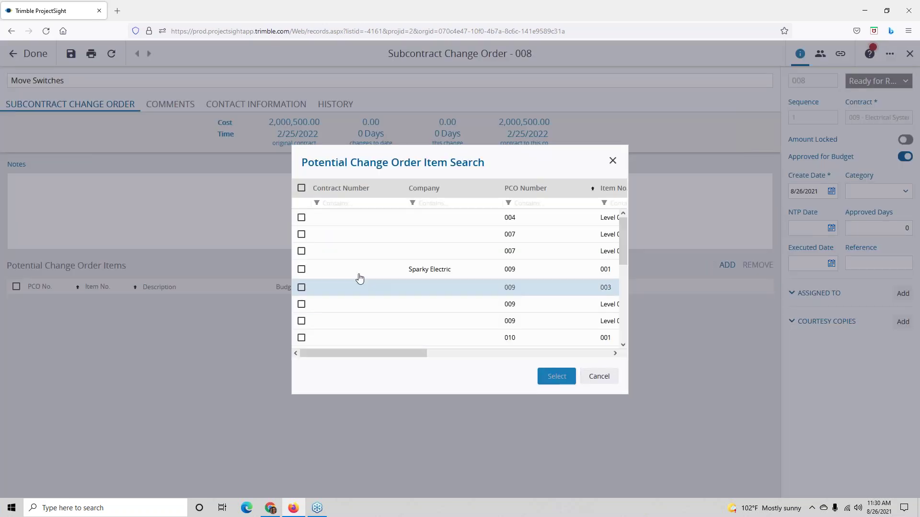
pyautogui.click(302, 269)
pyautogui.click(558, 377)
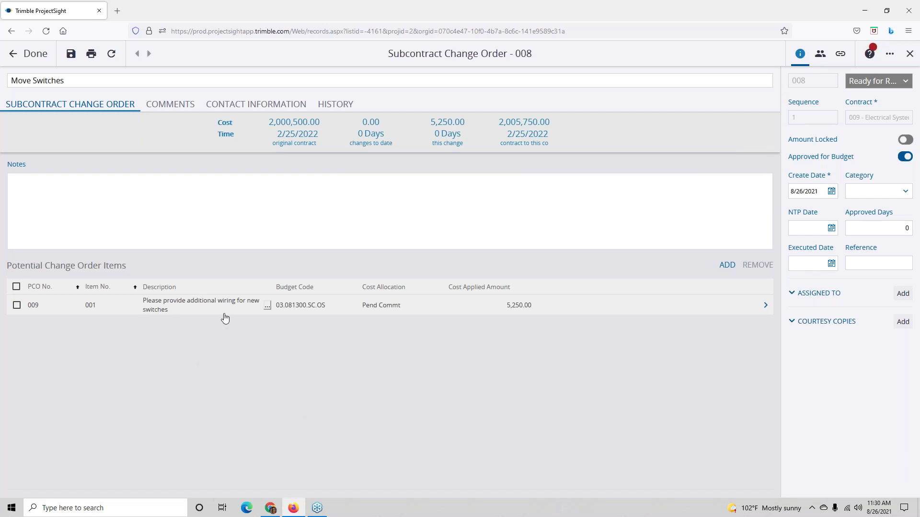
pyautogui.click(16, 305)
pyautogui.click(758, 265)
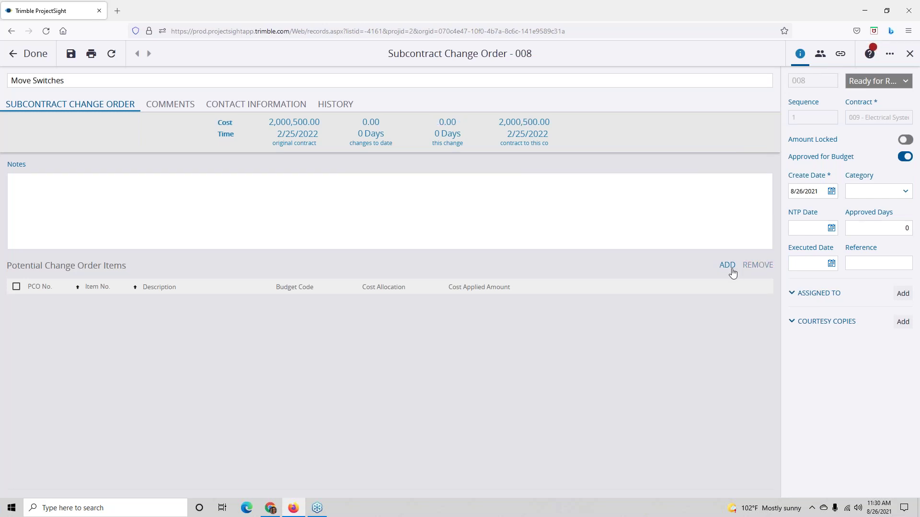
# Step: Add the Sparky Electric item 001 of potential change order 017 to the subcontract change order and remove it again
pyautogui.click(729, 267)
pyautogui.scroll(-3, 464, 283)
pyautogui.scroll(-2, 455, 307)
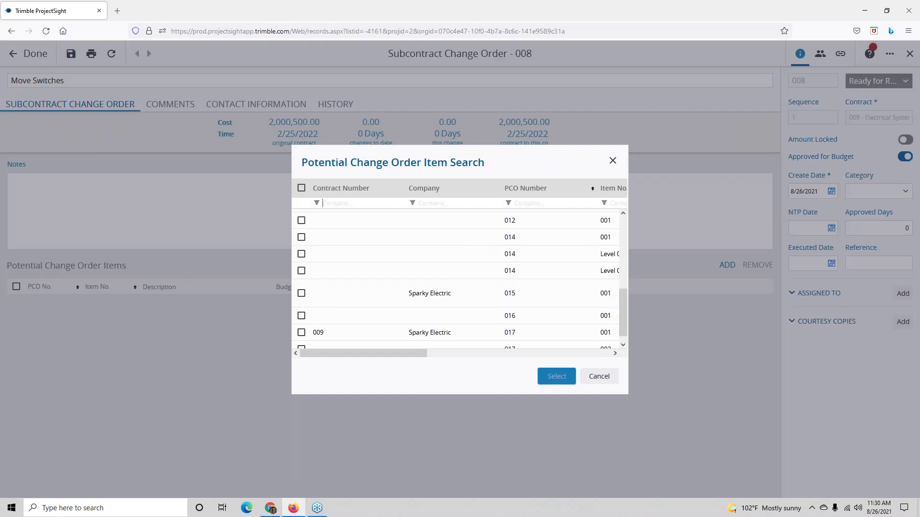
pyautogui.moveTo(417, 353); pyautogui.dragTo(349, 361)
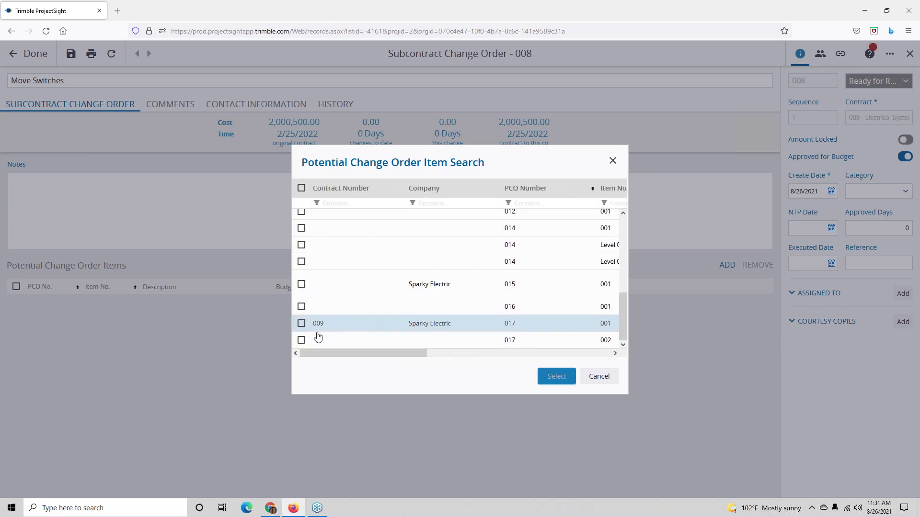
pyautogui.click(302, 324)
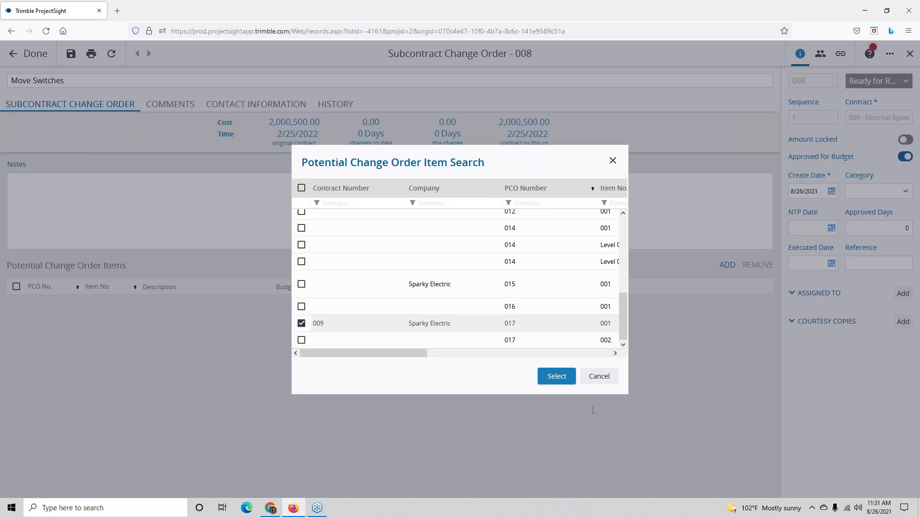
pyautogui.click(554, 377)
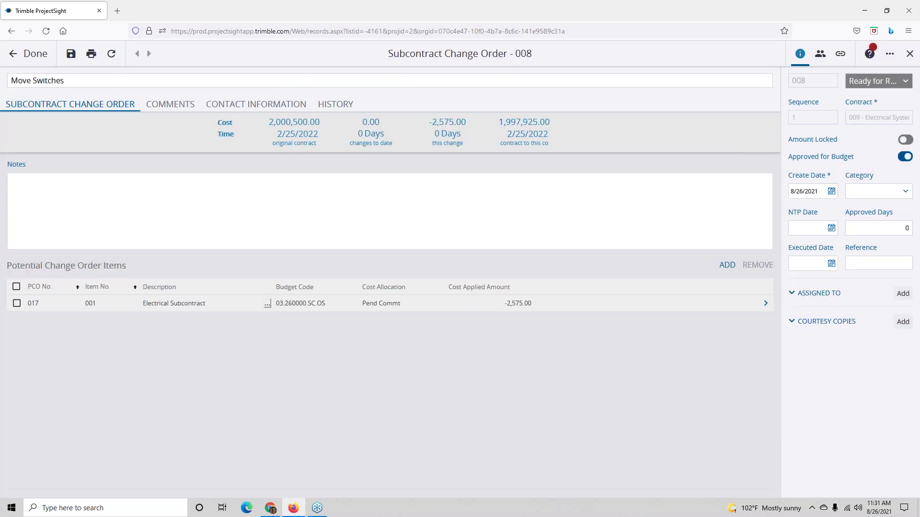
pyautogui.click(16, 303)
pyautogui.click(758, 265)
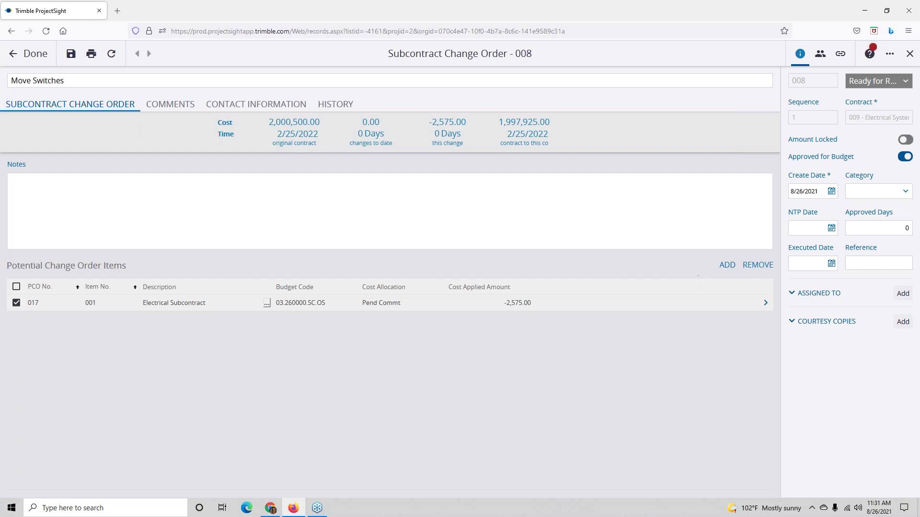
# Step: Close the record, expand the Change Order, Internal and Owner Change categories of the Potential Change Orders list, and check potential change order 015
pyautogui.click(35, 55)
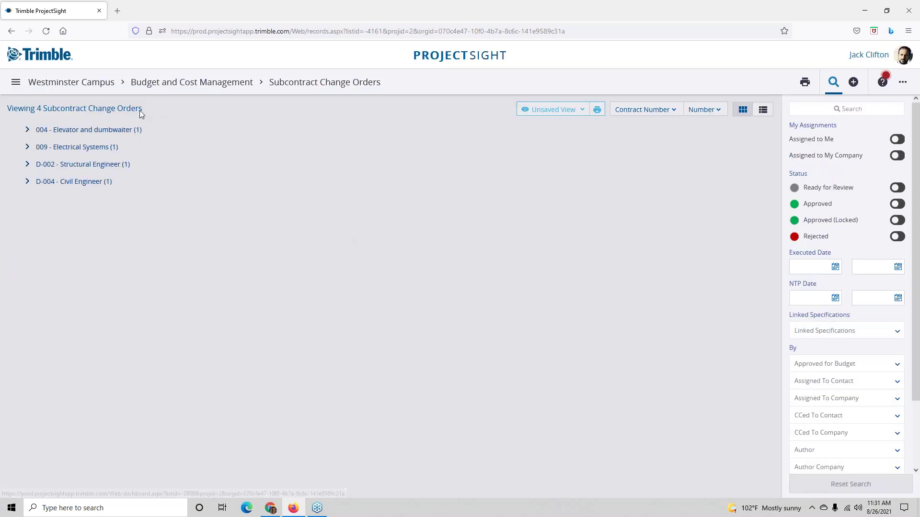
pyautogui.click(216, 86)
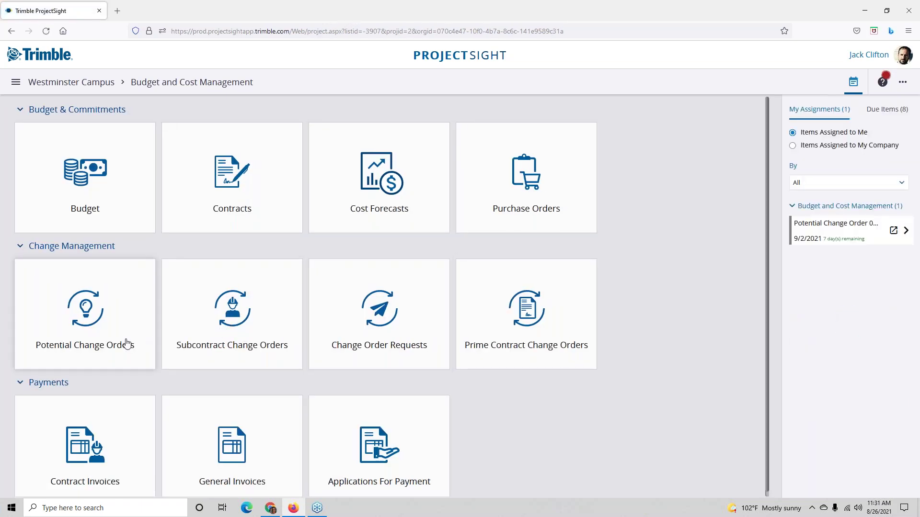
pyautogui.click(151, 338)
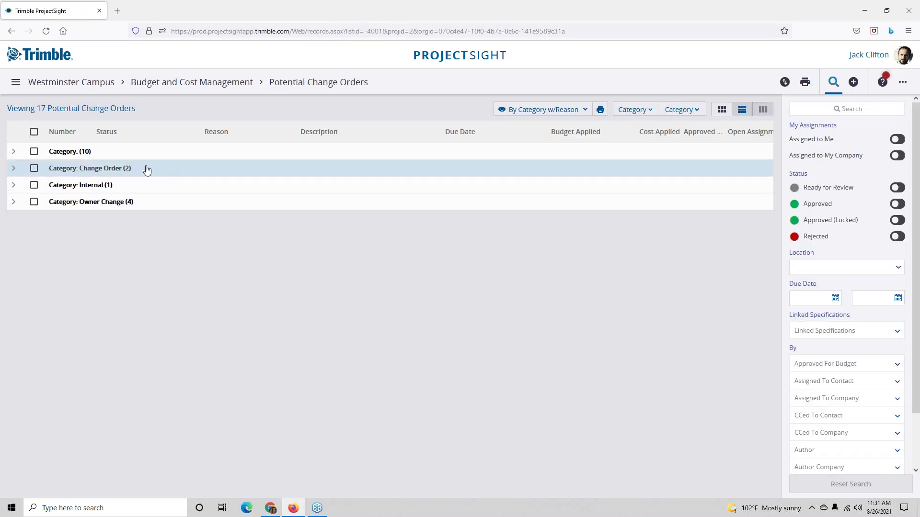
pyautogui.click(14, 168)
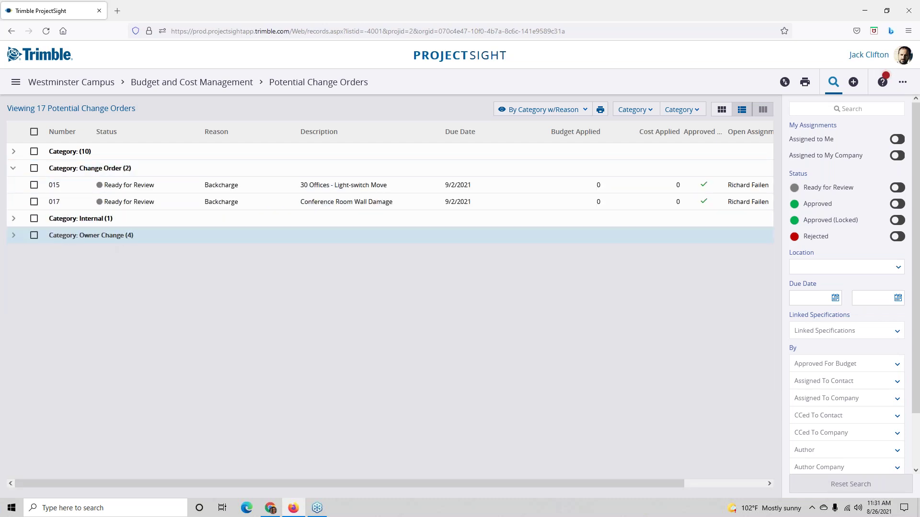
pyautogui.click(12, 220)
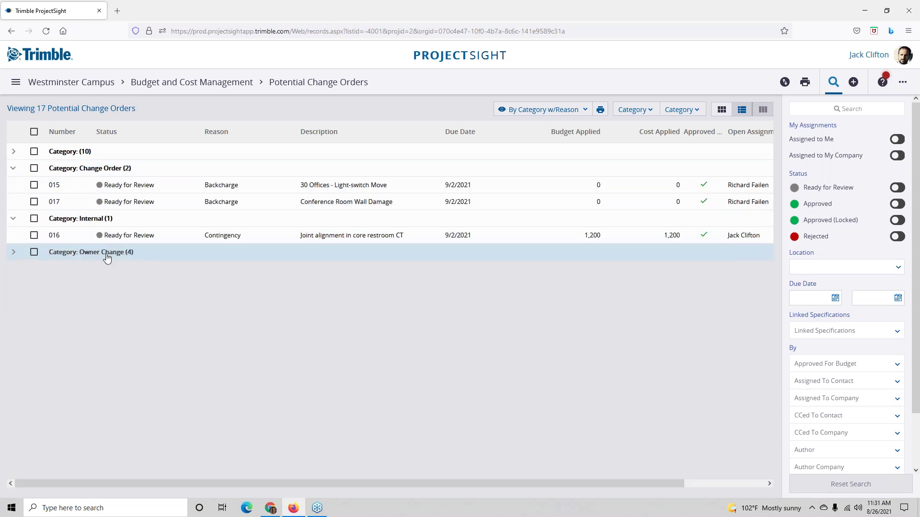
pyautogui.click(13, 253)
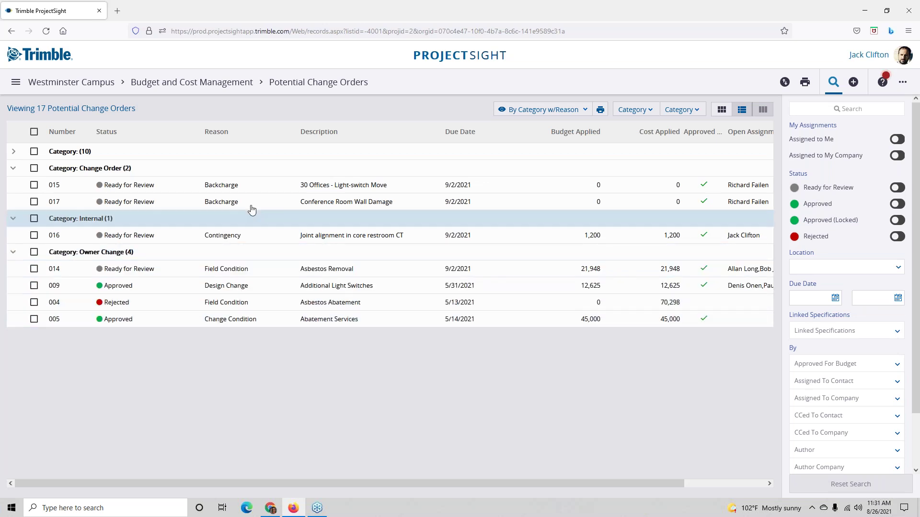
pyautogui.click(271, 189)
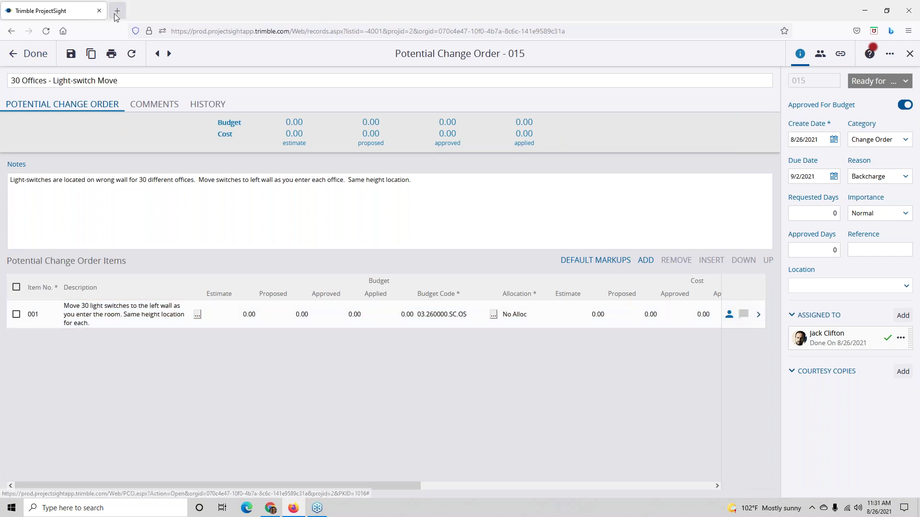
pyautogui.click(32, 54)
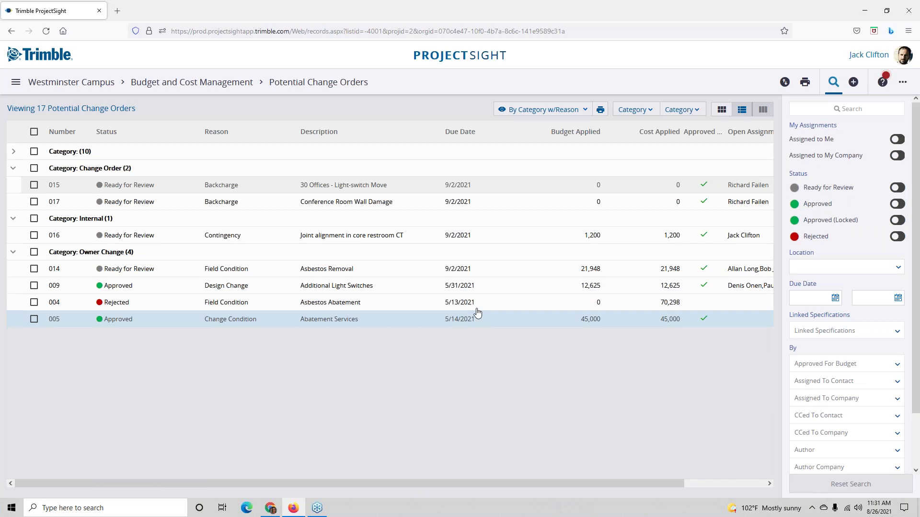
# Step: Open Budget and Cost Management in a second browser tab and open subcontract change order 008 - Move Switches under 009 - Electrical Systems
pyautogui.rightClick(215, 87)
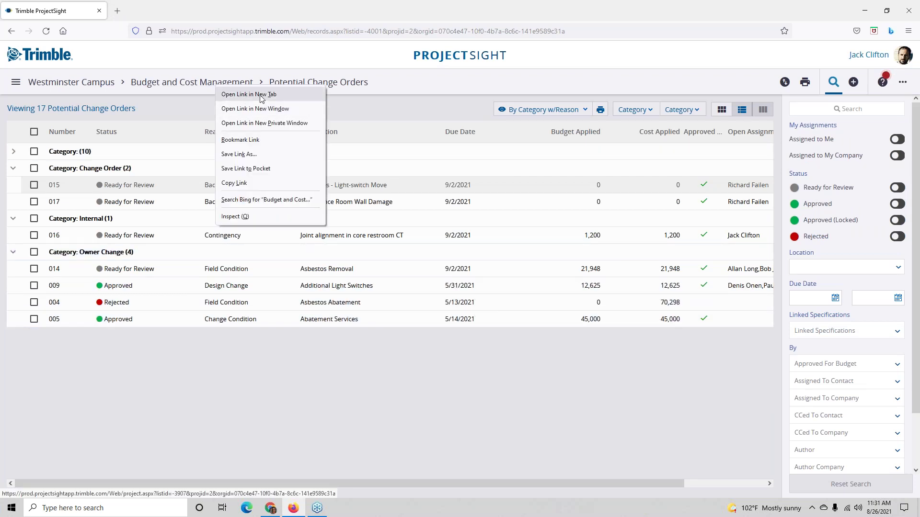
pyautogui.click(257, 94)
pyautogui.click(173, 13)
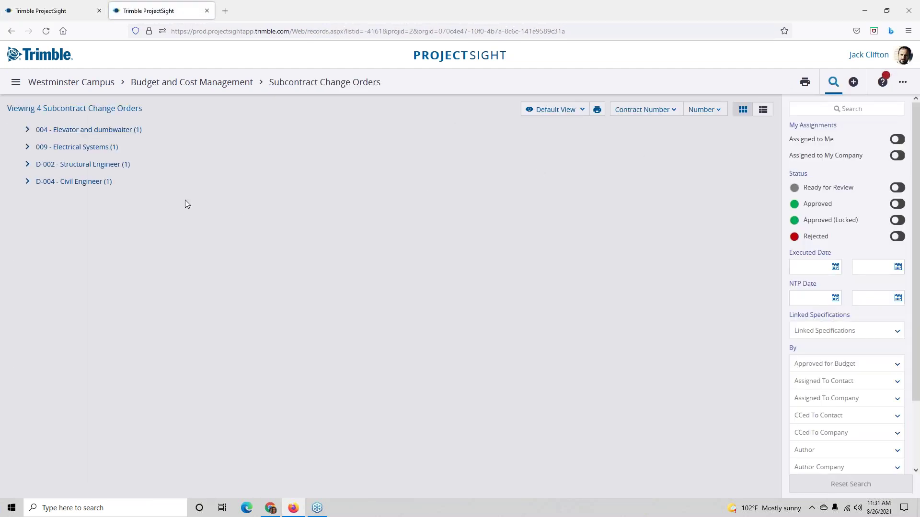
pyautogui.click(58, 147)
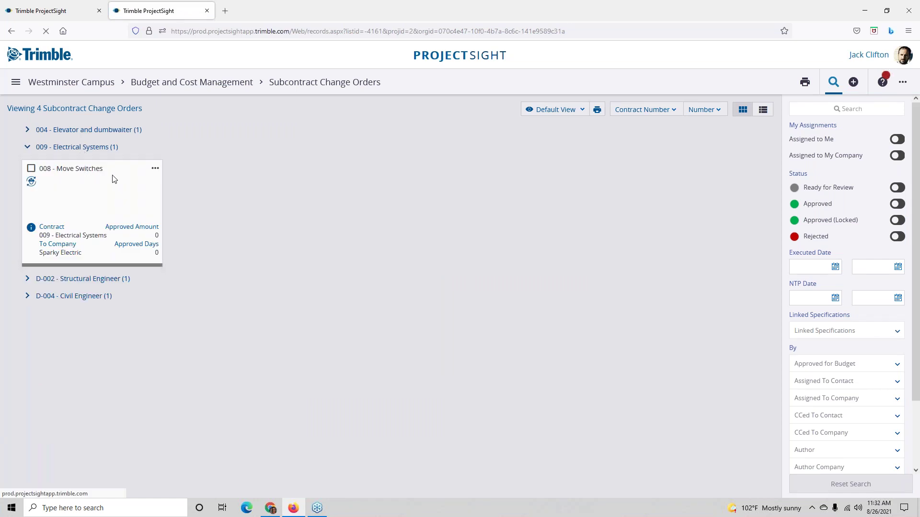
pyautogui.click(113, 178)
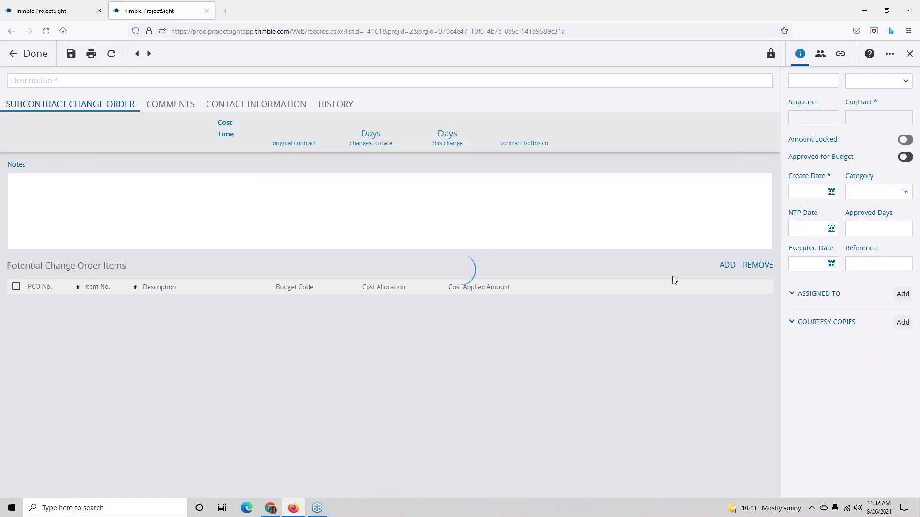
# Step: Add item 001 of potential change order 015 to the Move Switches subcontract change order
pyautogui.click(727, 266)
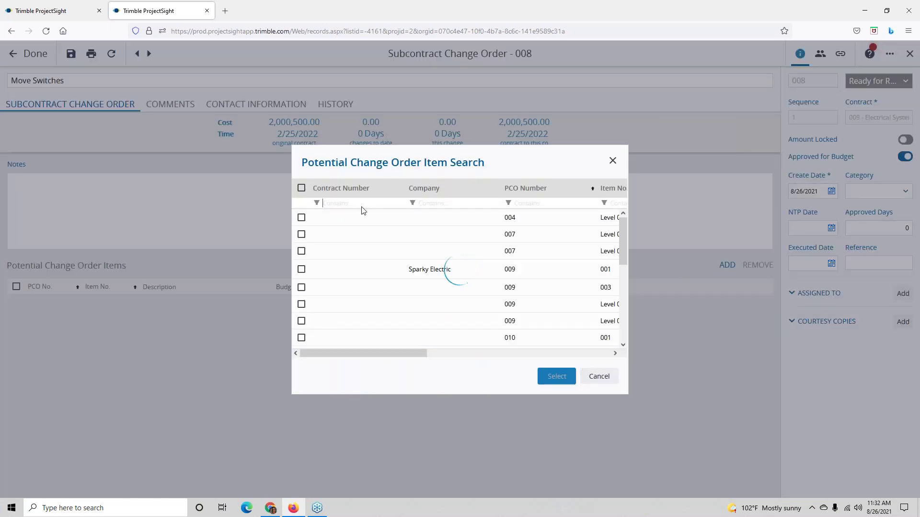
pyautogui.write('015')
pyautogui.click(301, 224)
pyautogui.click(556, 377)
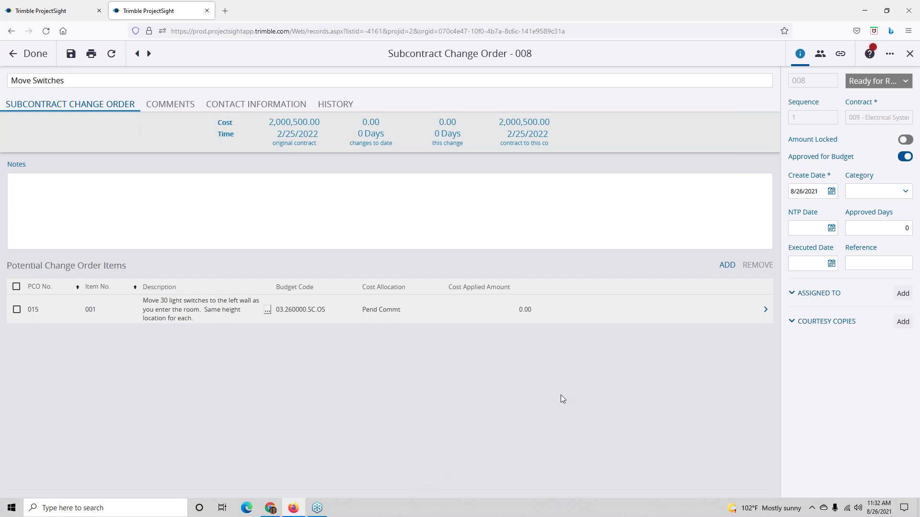
# Step: Set the subcontract change order's category to Subcontractor, enter the note "No coast sub error." and close the record
pyautogui.click(895, 191)
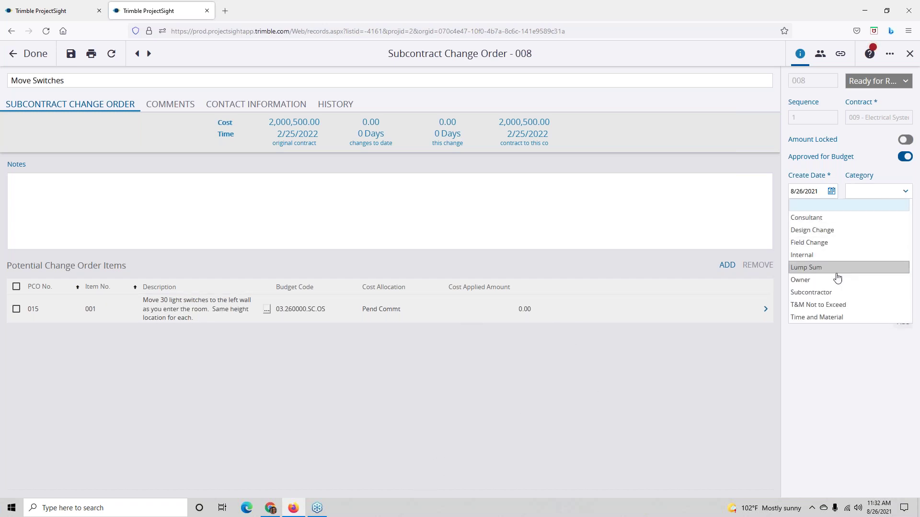
pyautogui.click(834, 296)
pyautogui.click(186, 200)
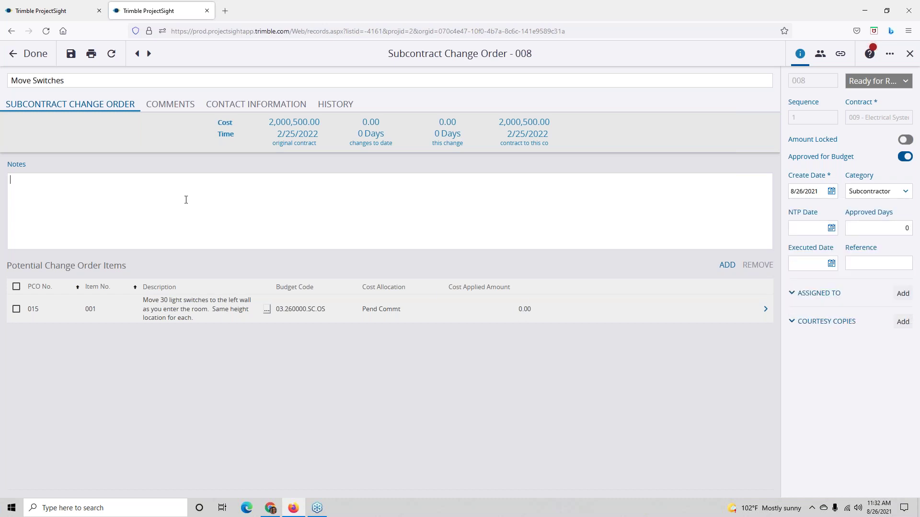
pyautogui.write('No cos')
pyautogui.press('BackSpace')
pyautogui.press('BackSpace')
pyautogui.write('coast sub error.')
pyautogui.click(32, 56)
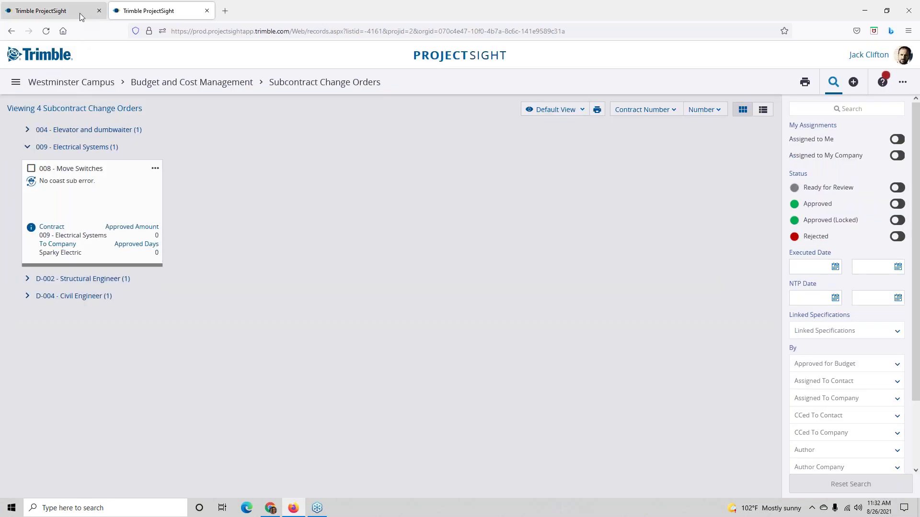
# Step: Refresh the Potential Change Orders list in the first browser tab and review the cost allocation and contract of item 001 in potential change order 015
pyautogui.click(66, 12)
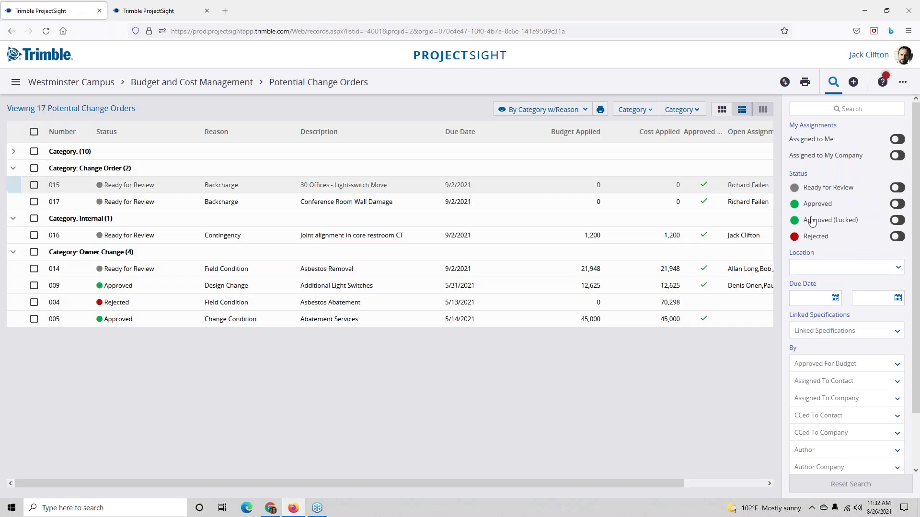
pyautogui.click(902, 83)
pyautogui.click(847, 101)
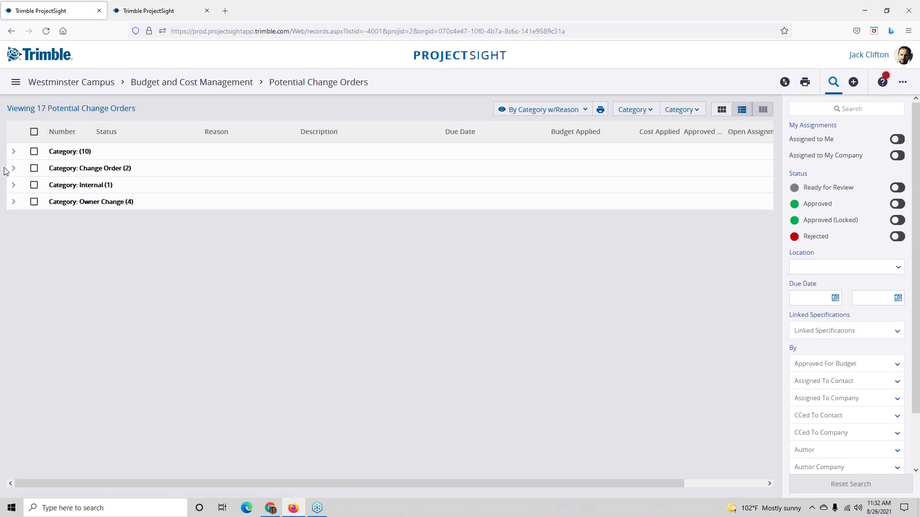
pyautogui.click(12, 168)
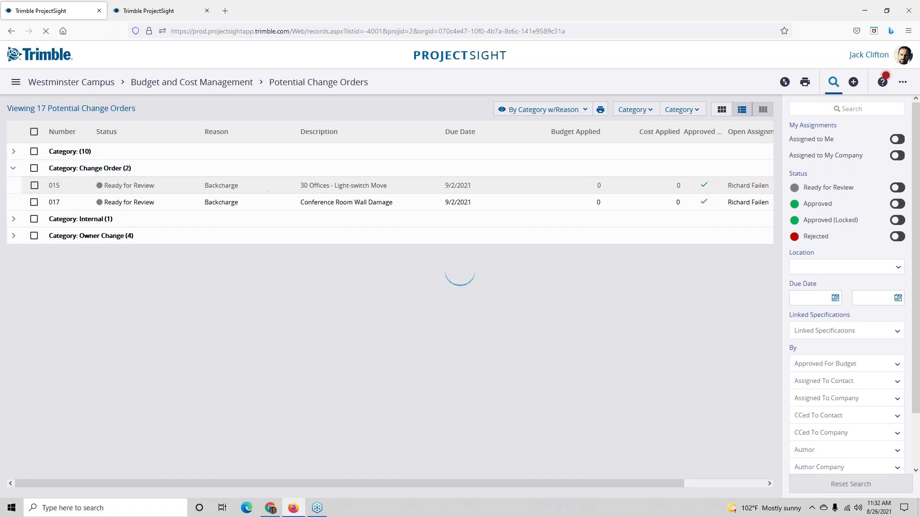
pyautogui.click(268, 187)
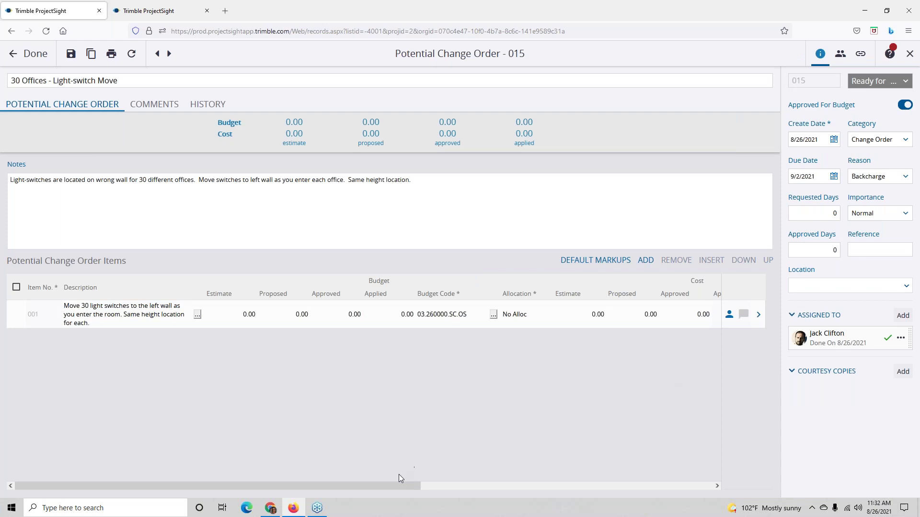
pyautogui.moveTo(403, 485); pyautogui.dragTo(600, 485)
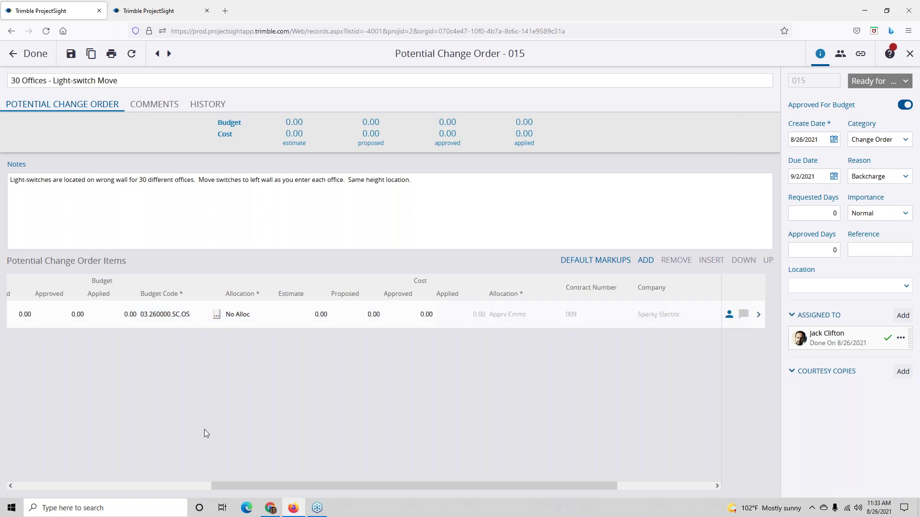
pyautogui.moveTo(238, 487); pyautogui.dragTo(24, 478)
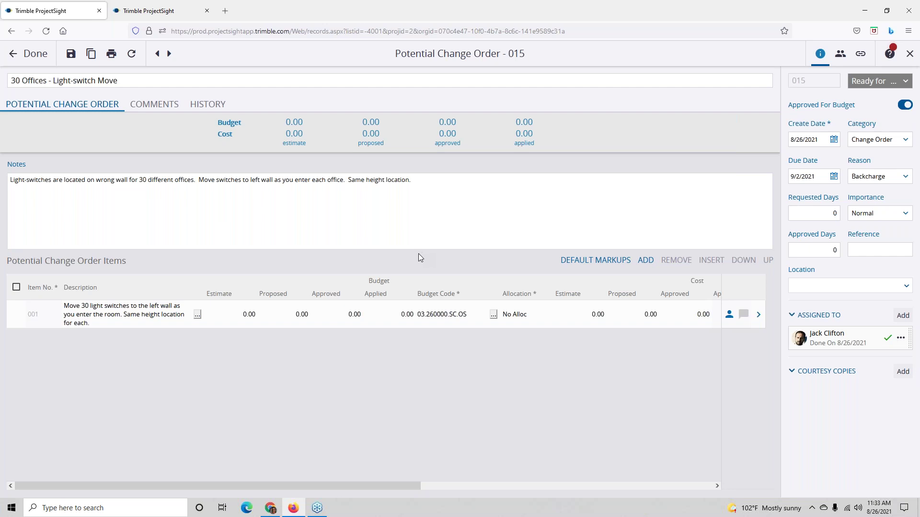
pyautogui.click(35, 55)
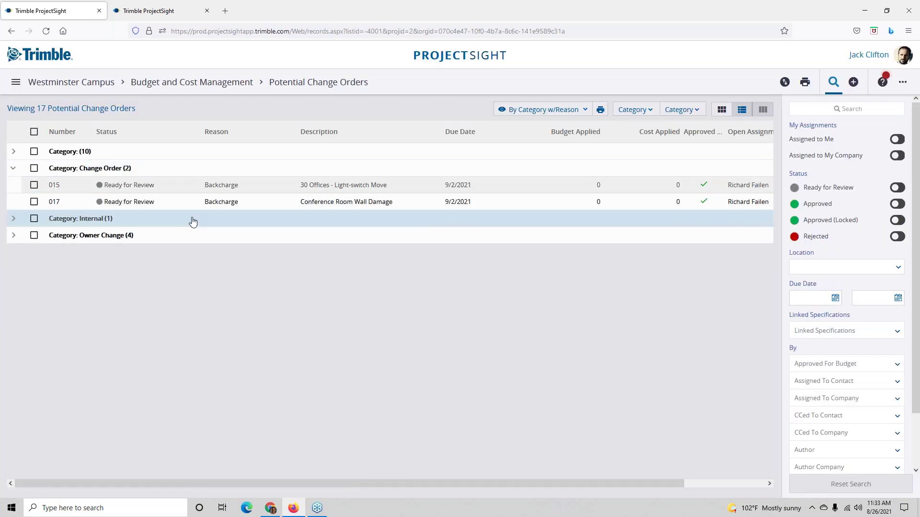
# Step: Open potential change order 017, narrow the item description column and examine the budget and cost amounts, allocations and contract of its items
pyautogui.click(273, 202)
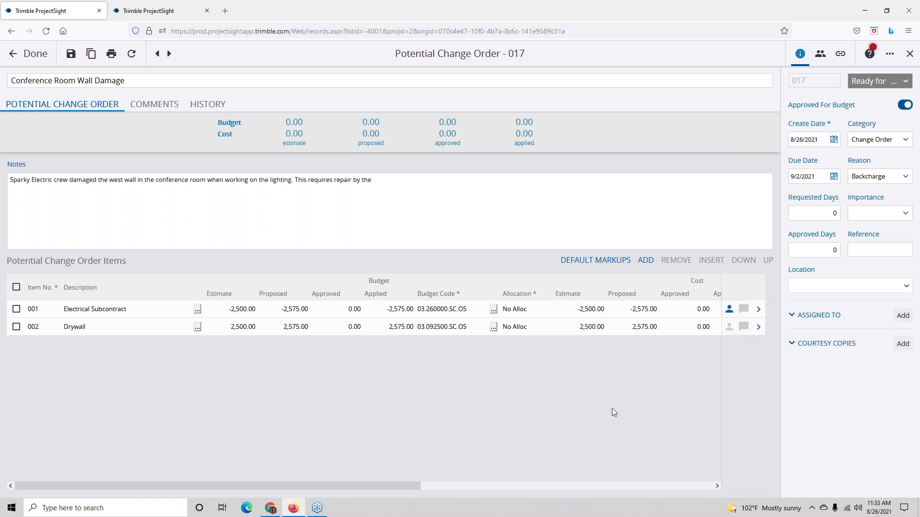
pyautogui.moveTo(406, 483); pyautogui.dragTo(450, 483)
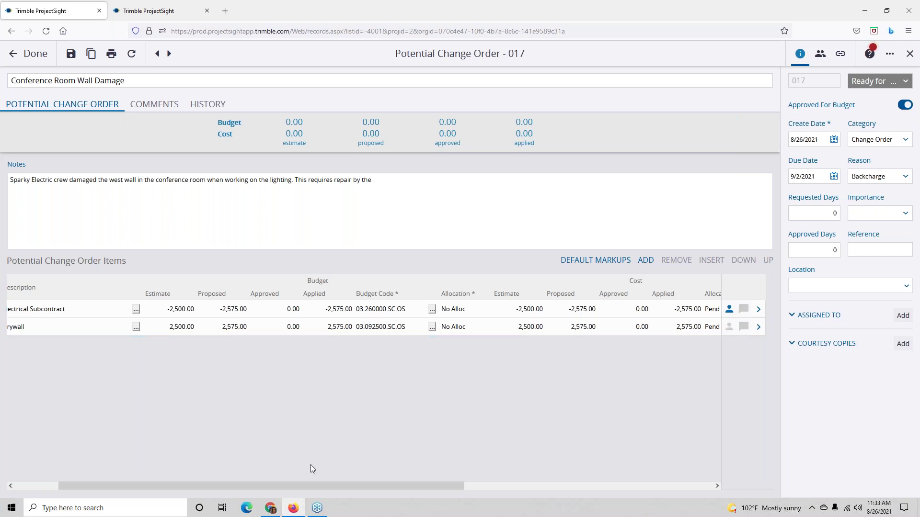
pyautogui.moveTo(294, 486); pyautogui.dragTo(286, 487)
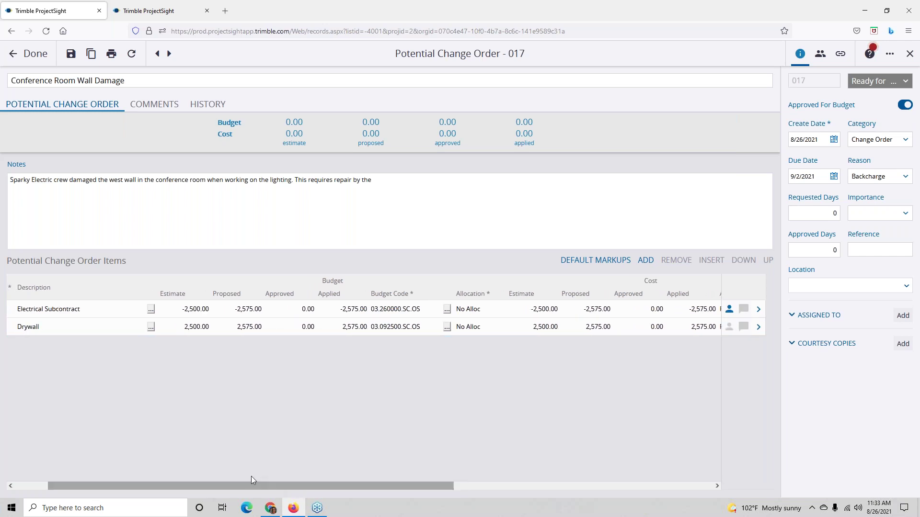
pyautogui.moveTo(146, 282); pyautogui.dragTo(111, 282)
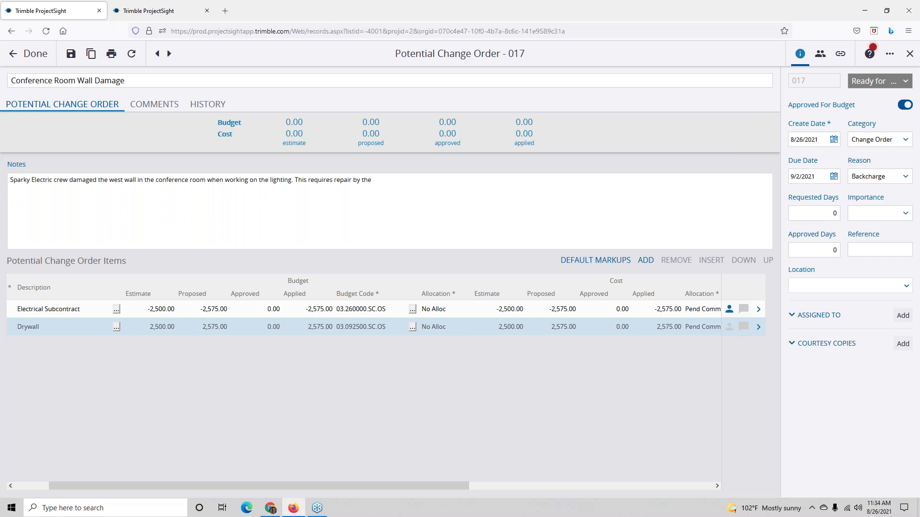
pyautogui.moveTo(460, 487); pyautogui.dragTo(673, 486)
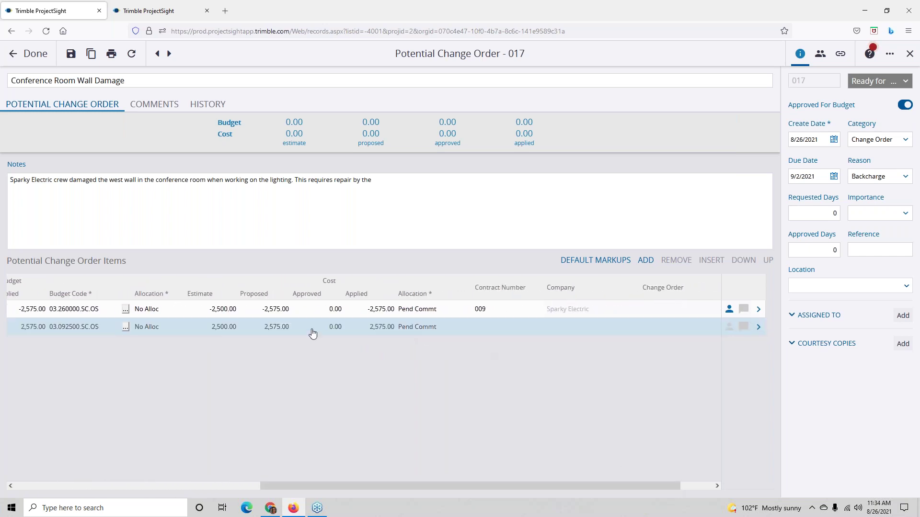
pyautogui.click(266, 316)
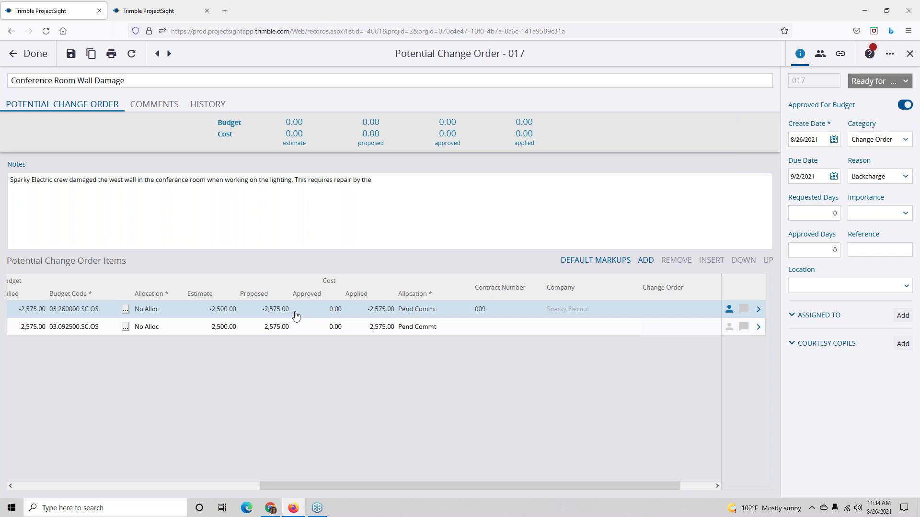
# Step: Review the available cost allocation options for the Sparky Electric item in potential change order 017 and close the record
pyautogui.click(294, 330)
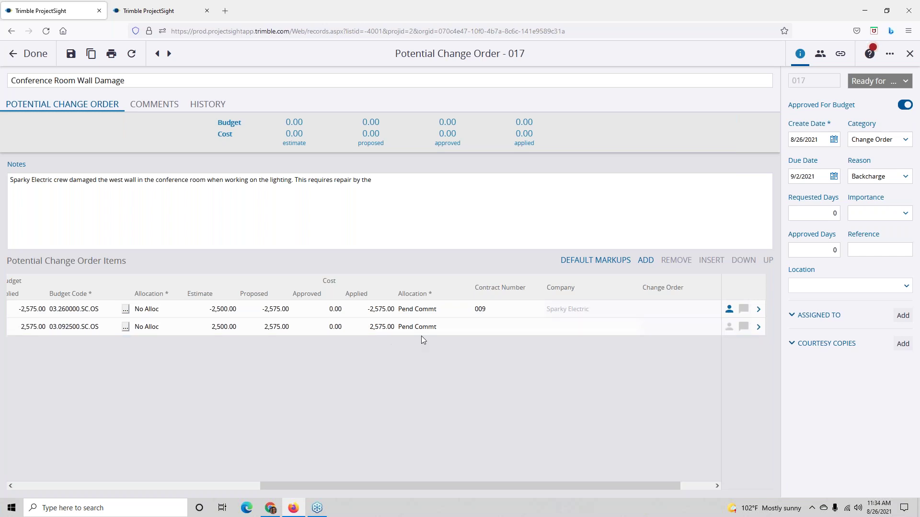
pyautogui.click(453, 313)
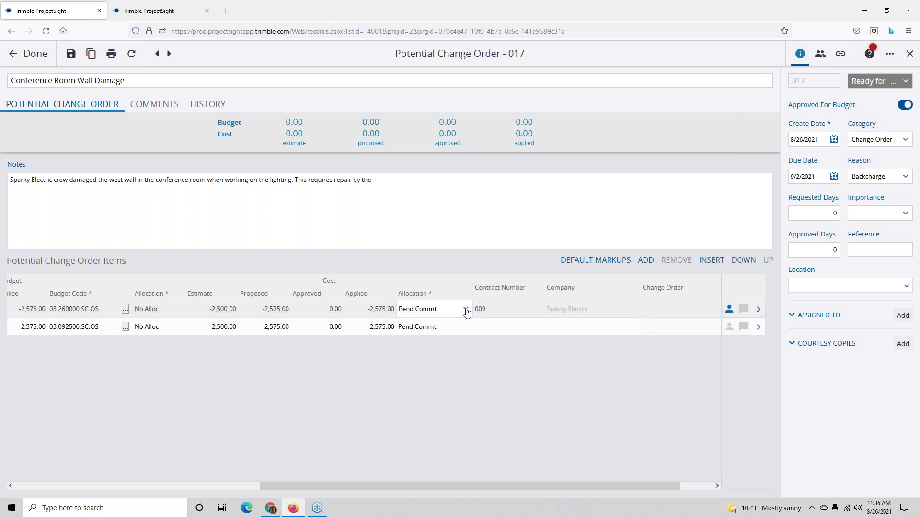
pyautogui.click(466, 313)
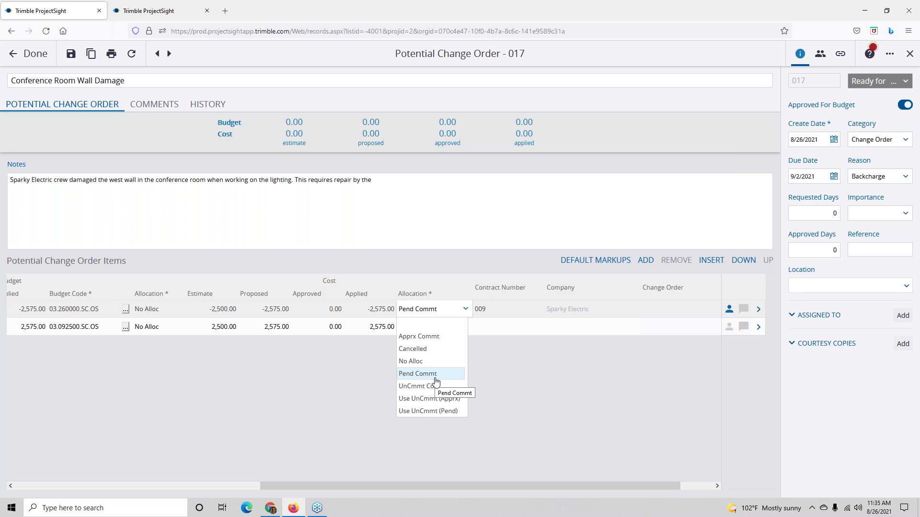
pyautogui.click(512, 232)
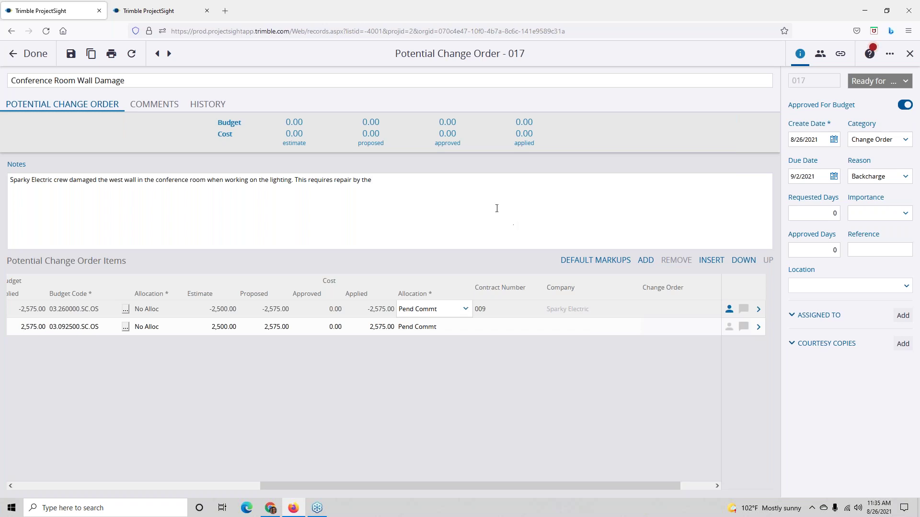
pyautogui.click(36, 54)
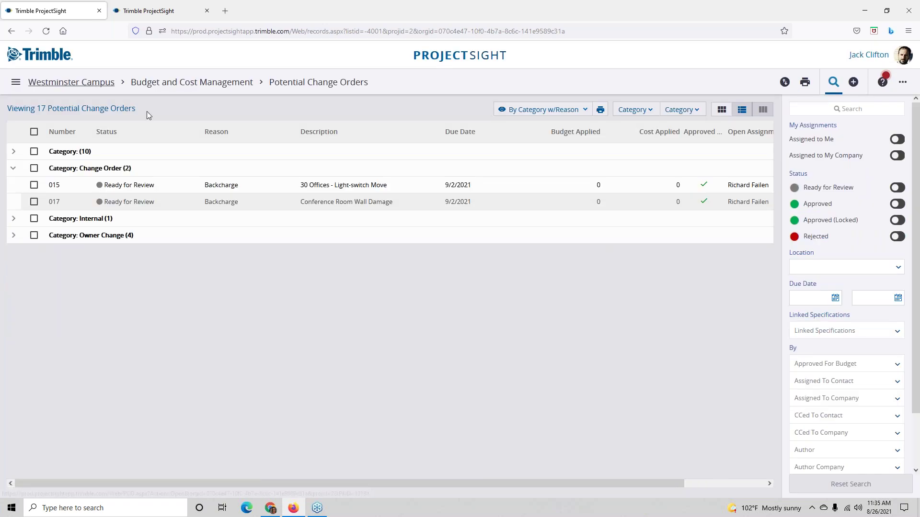
# Step: Expand the uncategorized and Internal groups of the Potential Change Orders list and open potential change order 016, Joint alignment in core restroom CT
pyautogui.click(14, 151)
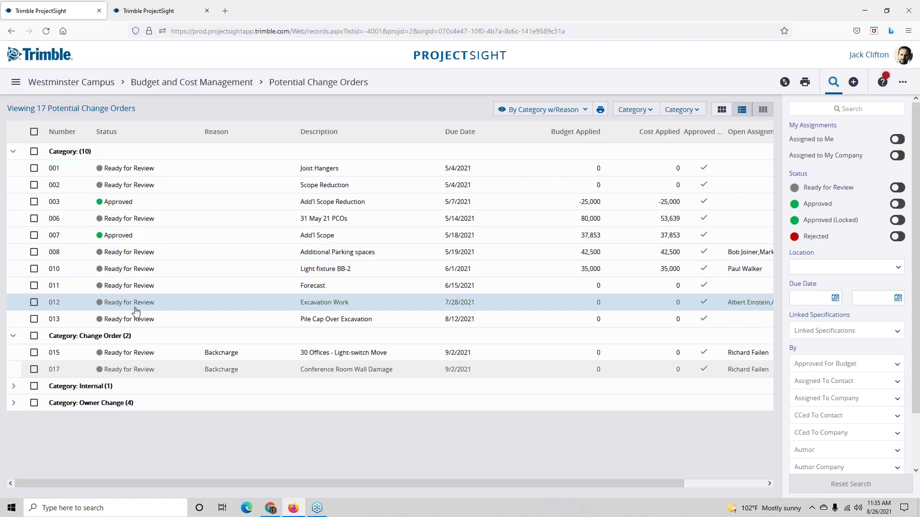
pyautogui.click(14, 386)
pyautogui.click(307, 404)
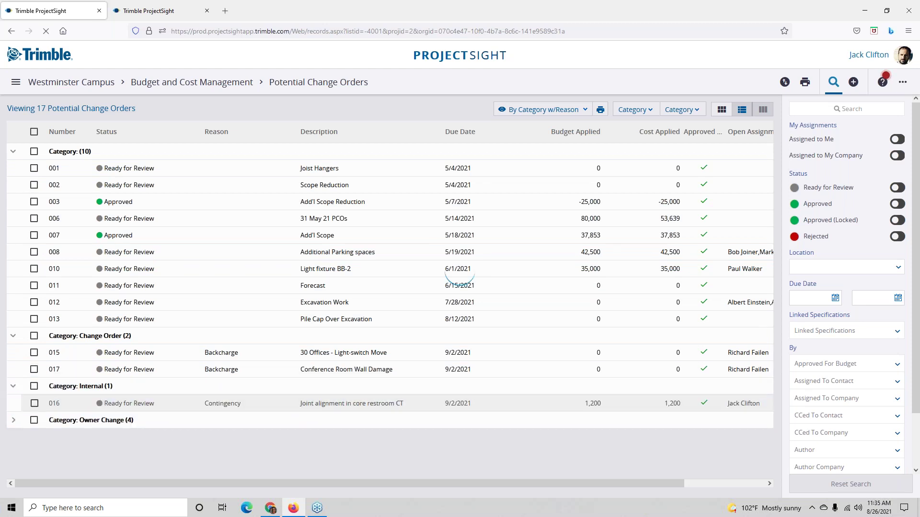